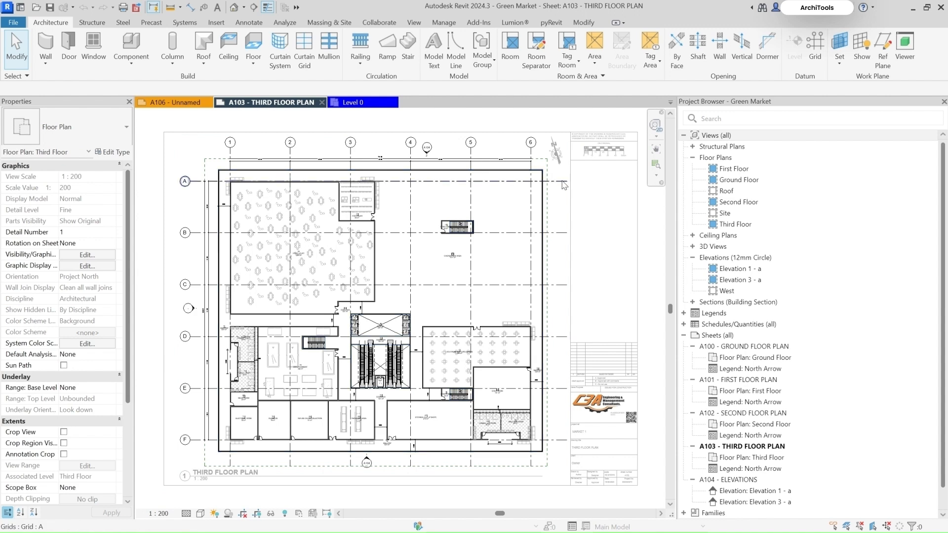
- Look through the wall types available for an architectural wall in the Green Market project
{"action": "left_click", "coordinate": [49, 62]}
{"action": "left_click", "coordinate": [74, 84]}
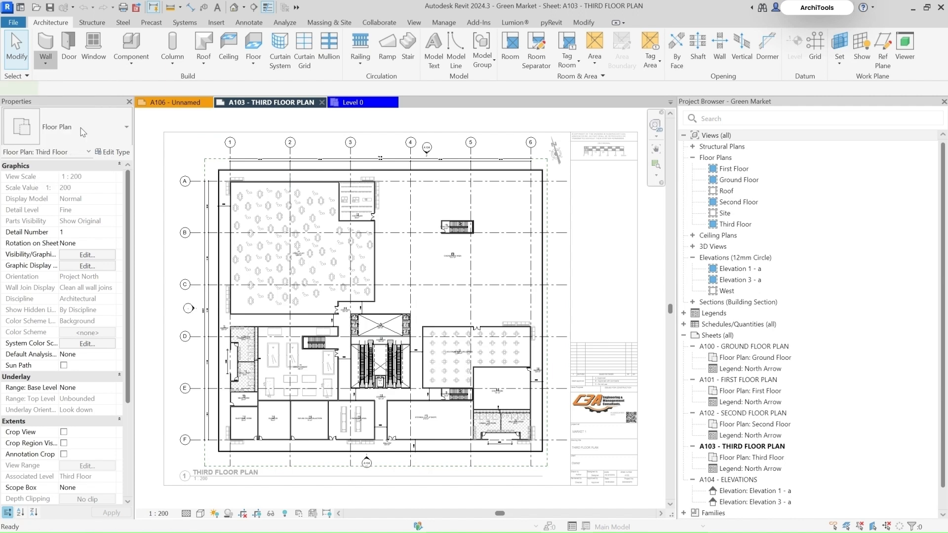
{"action": "left_click", "coordinate": [83, 131]}
{"action": "scroll", "coordinate": [77, 368], "scroll_direction": "down", "scroll_amount": 5}
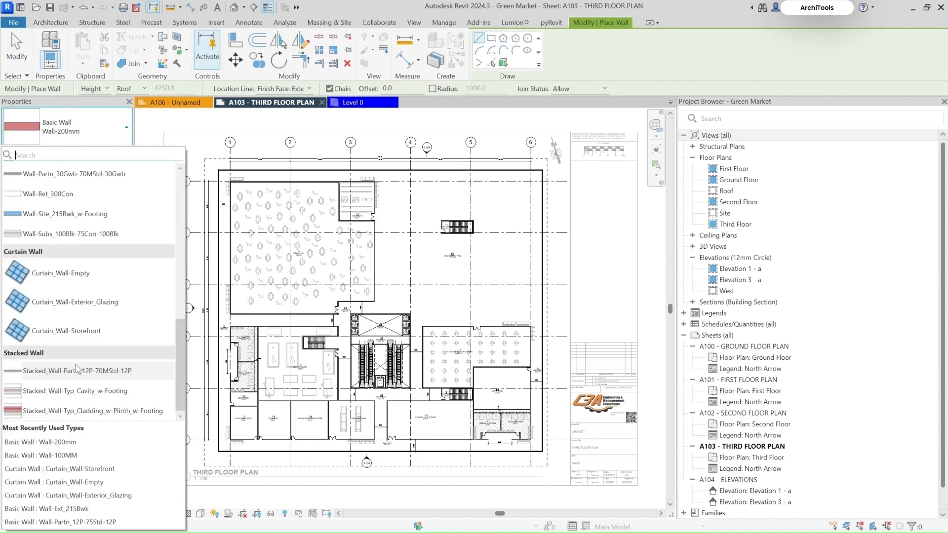
{"action": "scroll", "coordinate": [56, 219], "scroll_direction": "up", "scroll_amount": 5}
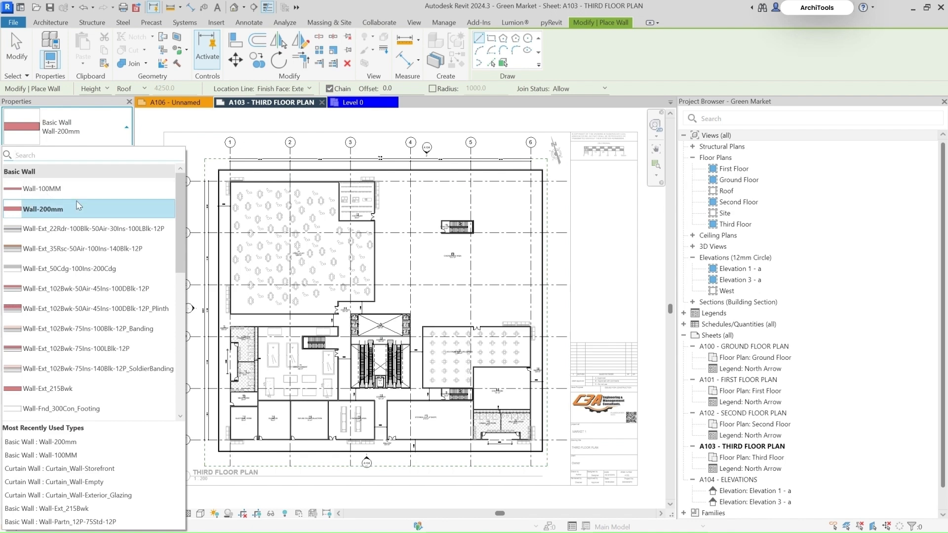
{"action": "left_click", "coordinate": [12, 47]}
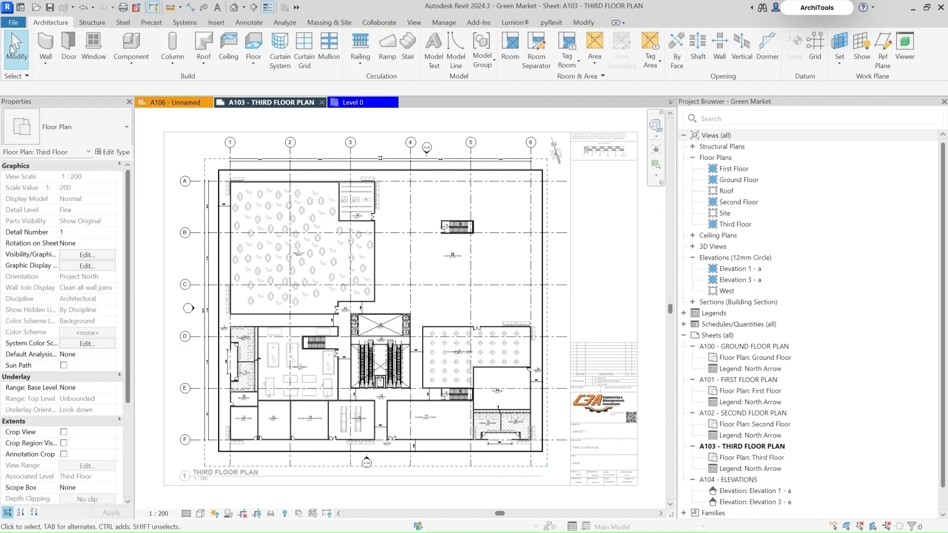
- Create a new project from the Architectural Template
{"action": "left_click", "coordinate": [12, 23]}
{"action": "left_click", "coordinate": [21, 8]}
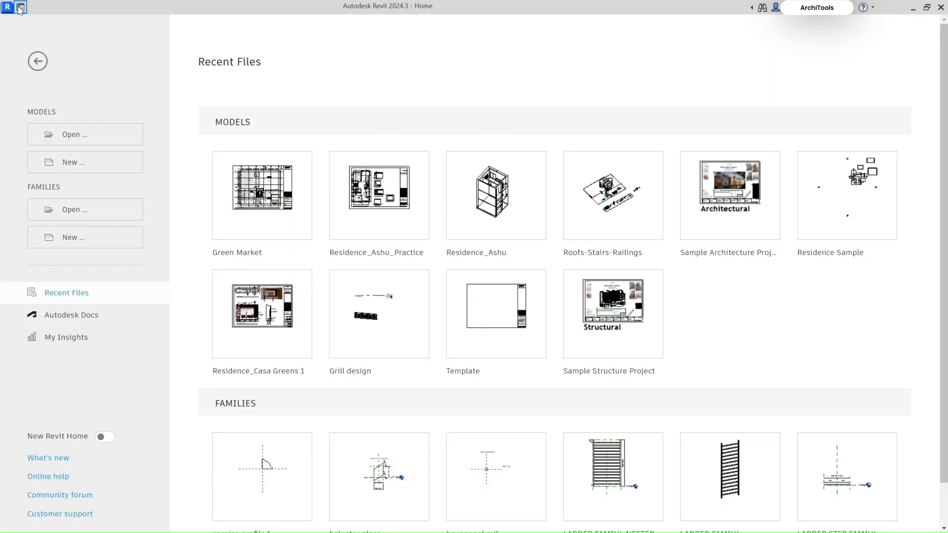
{"action": "left_click", "coordinate": [131, 163]}
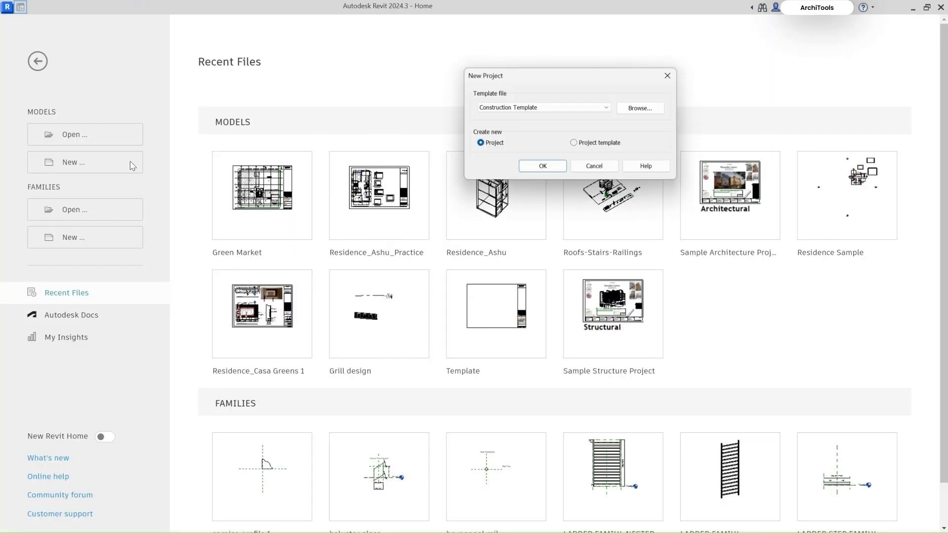
{"action": "left_click", "coordinate": [517, 110]}
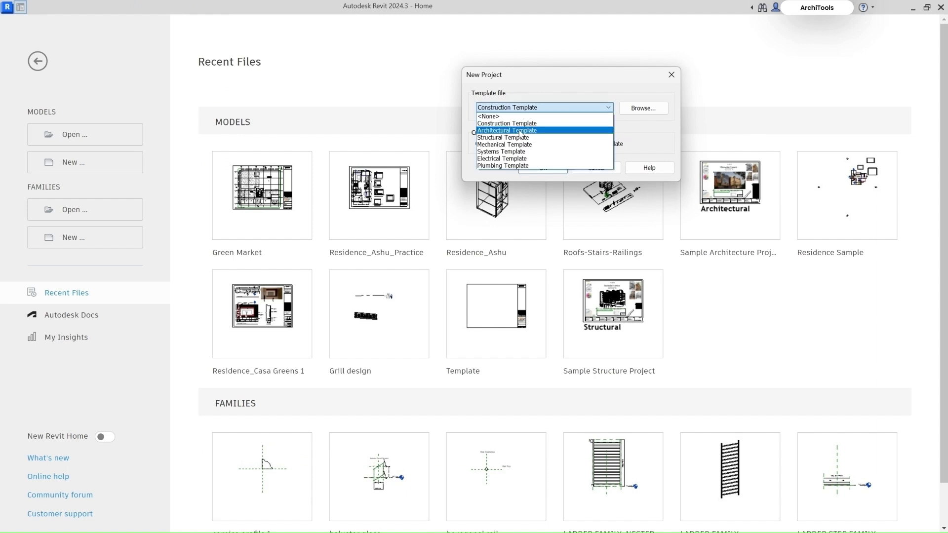
{"action": "left_click", "coordinate": [521, 131]}
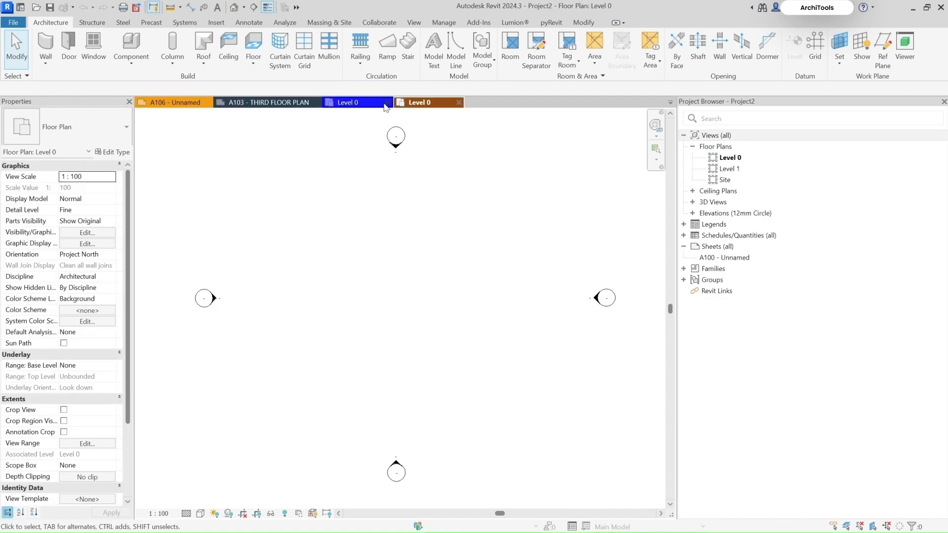
- On the A103 third floor plan sheet in Green Market, examine the view templates available to the floor plan view
{"action": "left_click", "coordinate": [283, 104]}
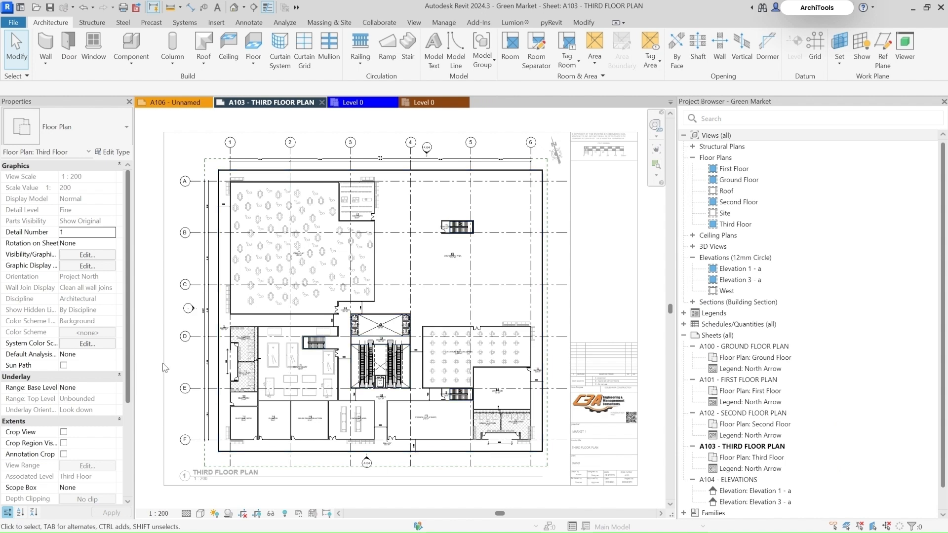
{"action": "scroll", "coordinate": [81, 383], "scroll_direction": "down", "scroll_amount": 5}
{"action": "left_click", "coordinate": [82, 378]}
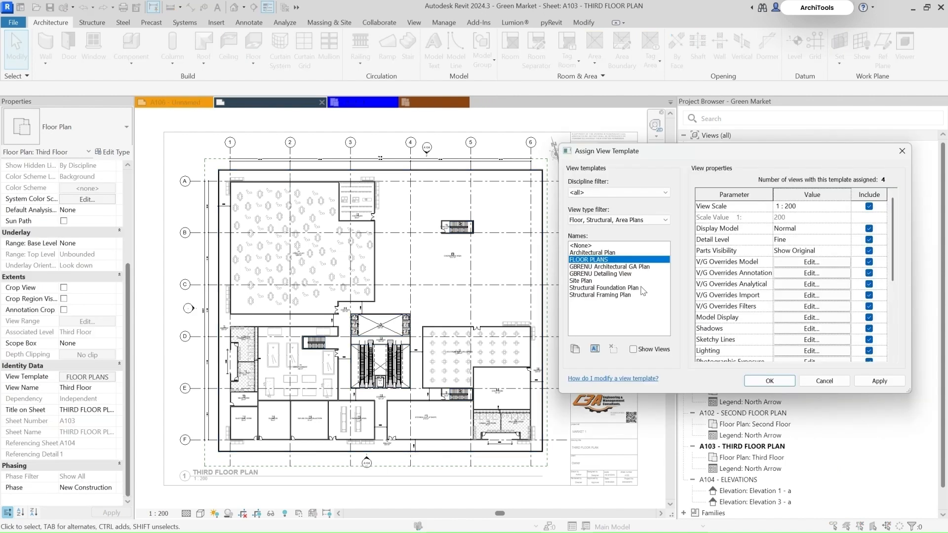
{"action": "left_click", "coordinate": [902, 151]}
{"action": "scroll", "coordinate": [63, 266], "scroll_direction": "up", "scroll_amount": 3}
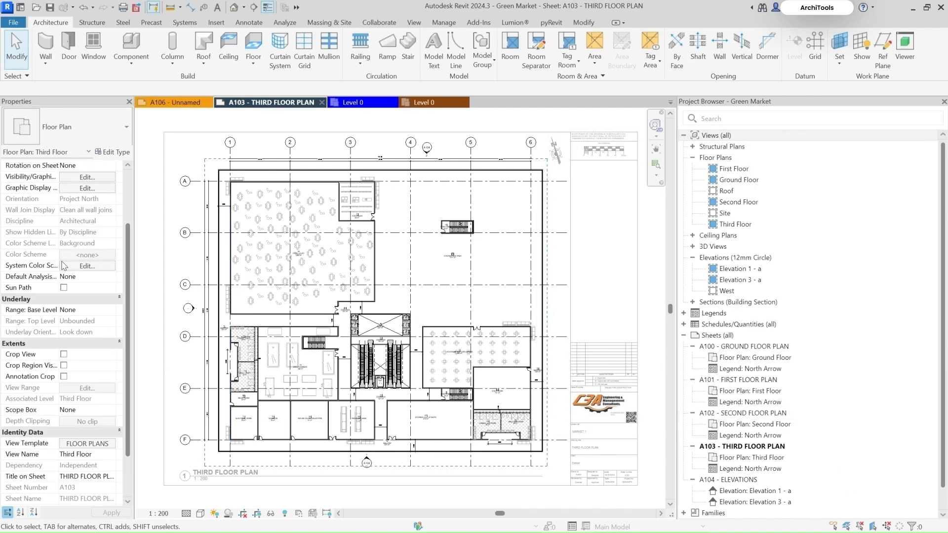
- Check the type and constraints set for a new architectural wall on the third floor plan
{"action": "left_click", "coordinate": [45, 64]}
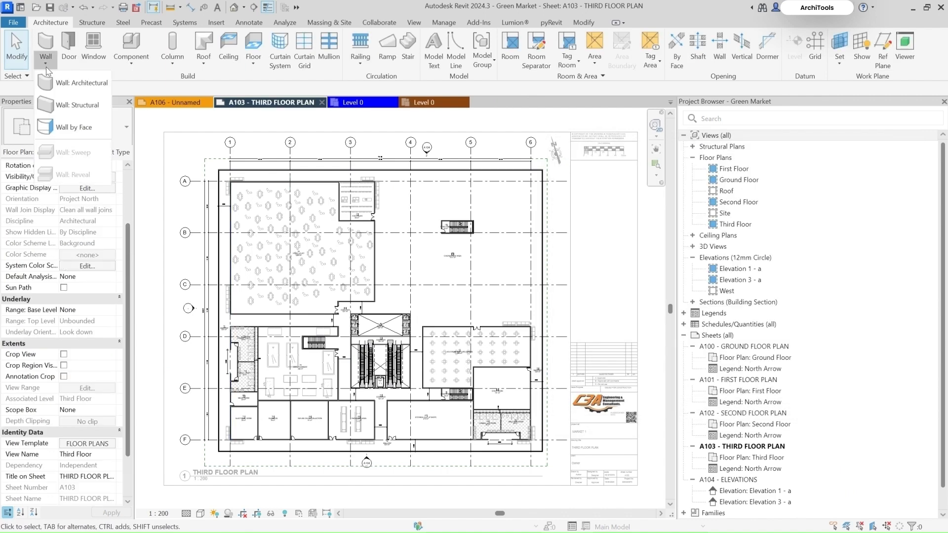
{"action": "left_click", "coordinate": [54, 90]}
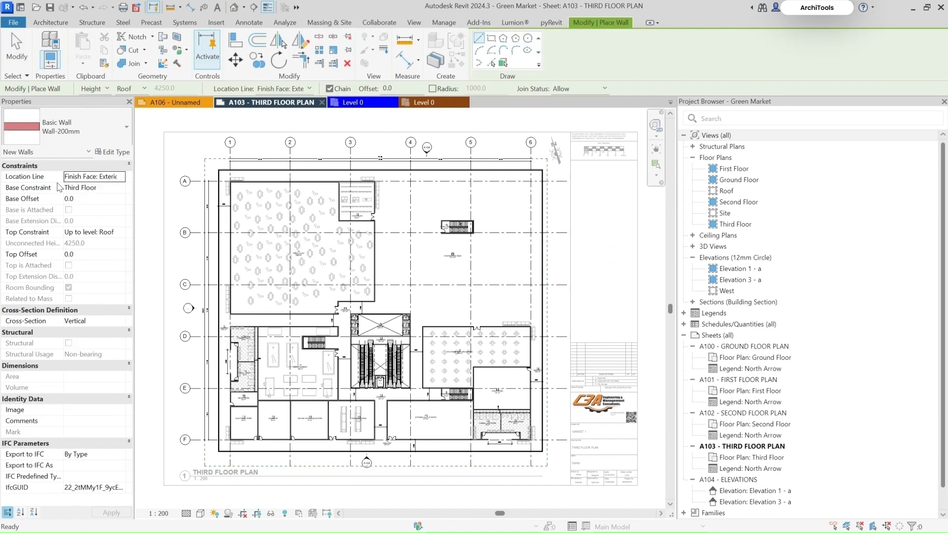
{"action": "left_click", "coordinate": [112, 128]}
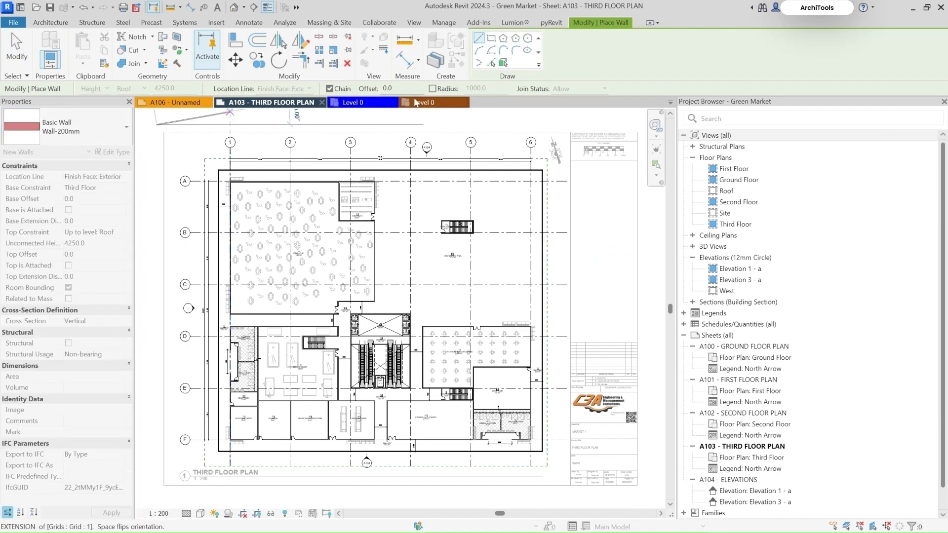
{"action": "key", "text": "Escape"}
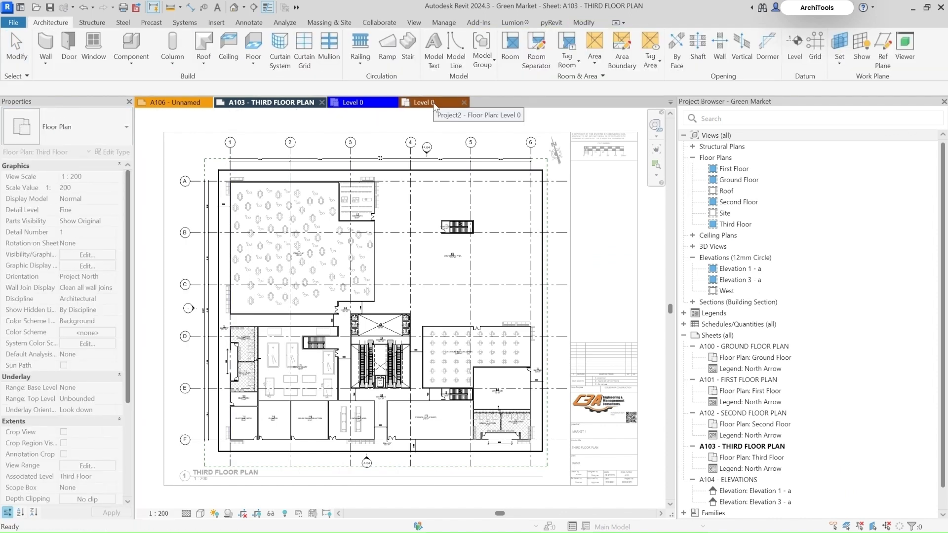
- Compare the wall types available in Project2's Level 0 plan with the active wall type on Green Market's A103 sheet
{"action": "left_click", "coordinate": [433, 103]}
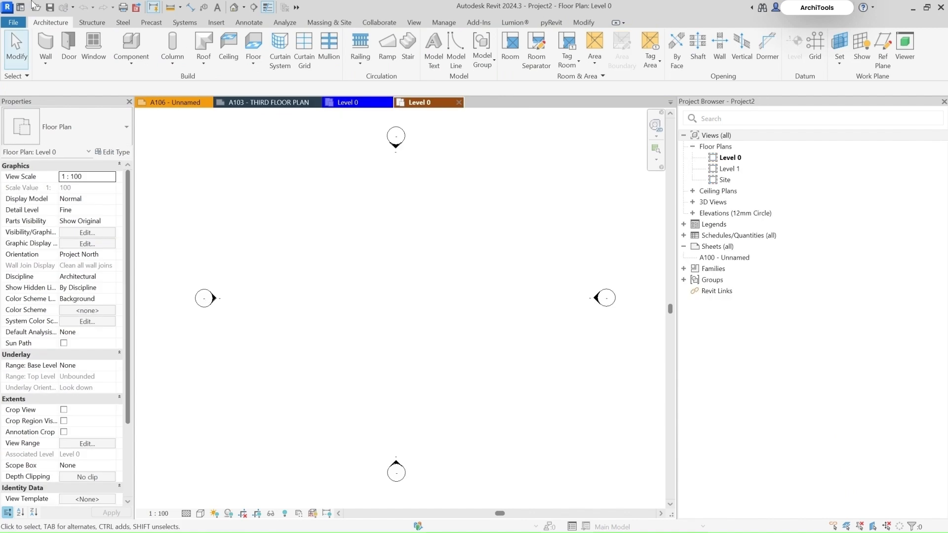
{"action": "left_click", "coordinate": [51, 65]}
{"action": "left_click", "coordinate": [70, 83]}
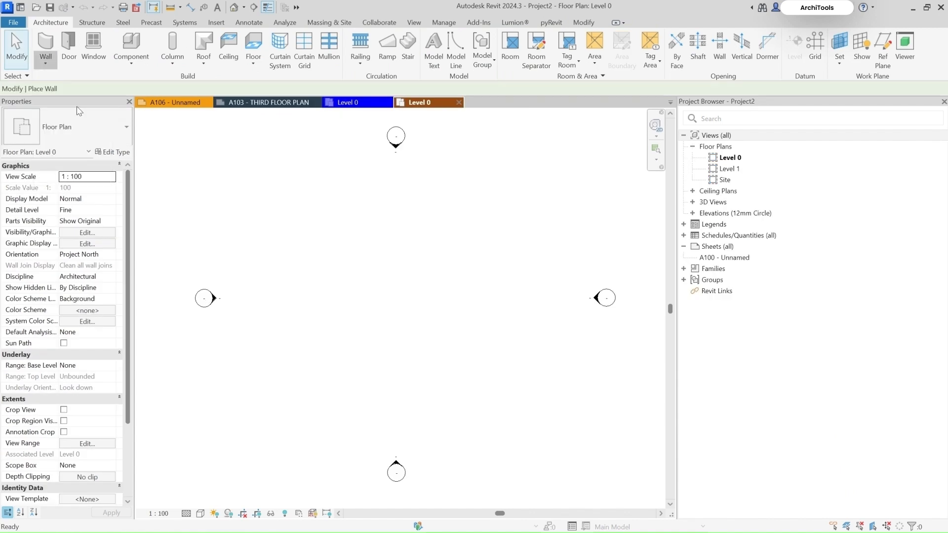
{"action": "left_click", "coordinate": [75, 136]}
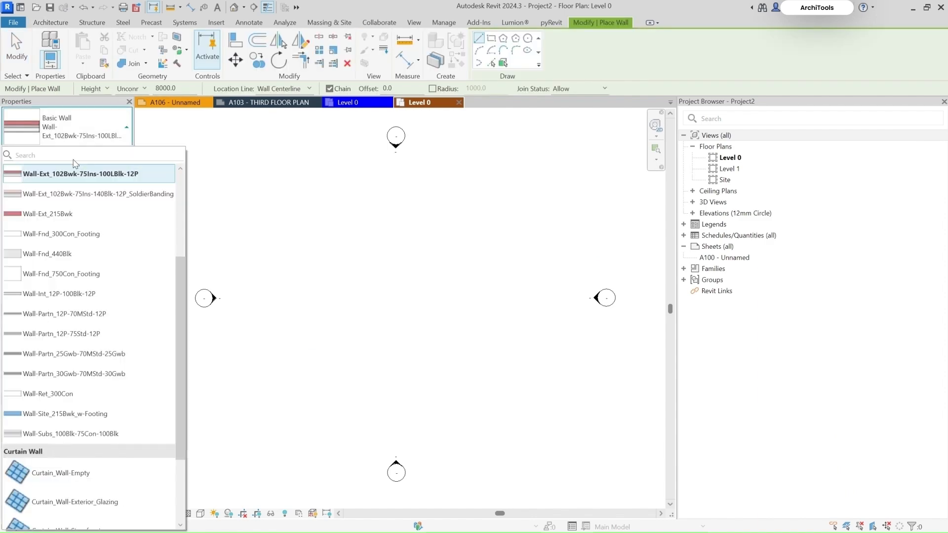
{"action": "scroll", "coordinate": [44, 188], "scroll_direction": "up", "scroll_amount": 2}
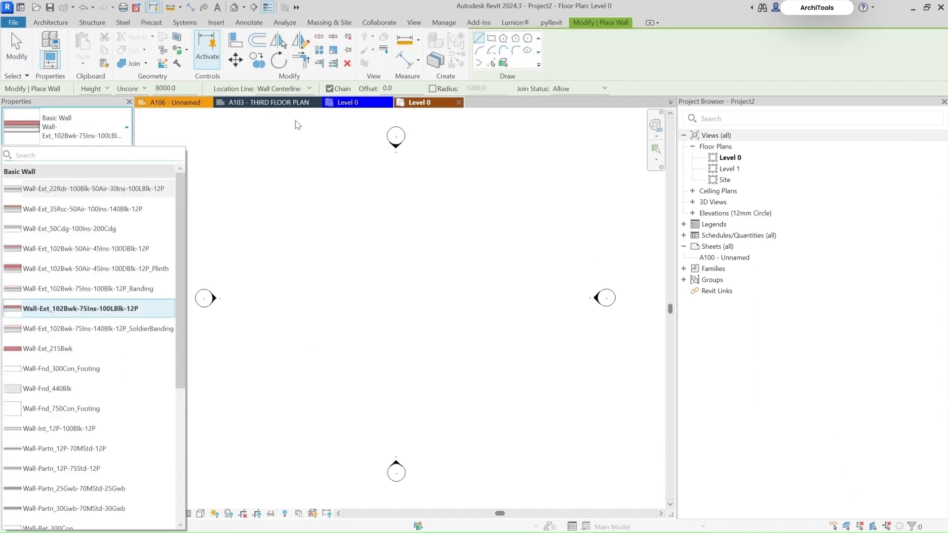
{"action": "left_click", "coordinate": [262, 104]}
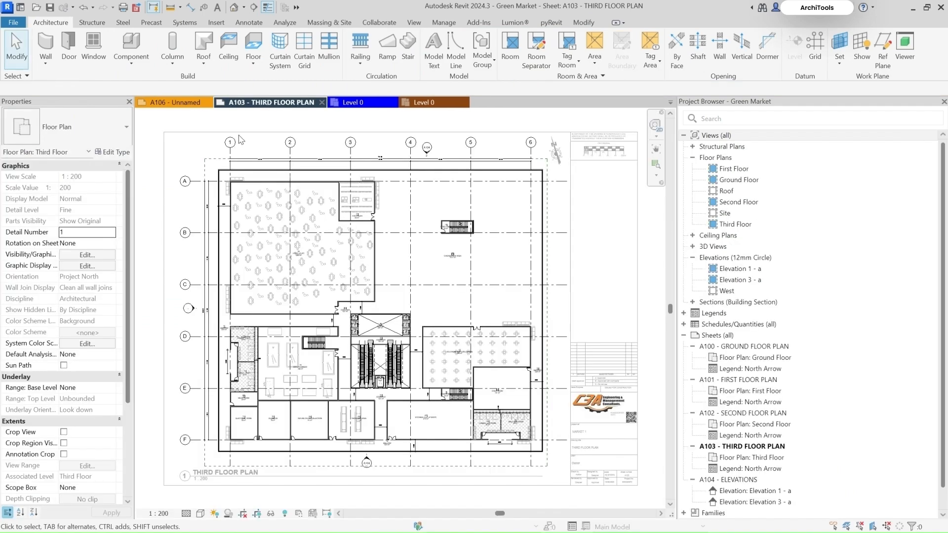
{"action": "left_click", "coordinate": [46, 44]}
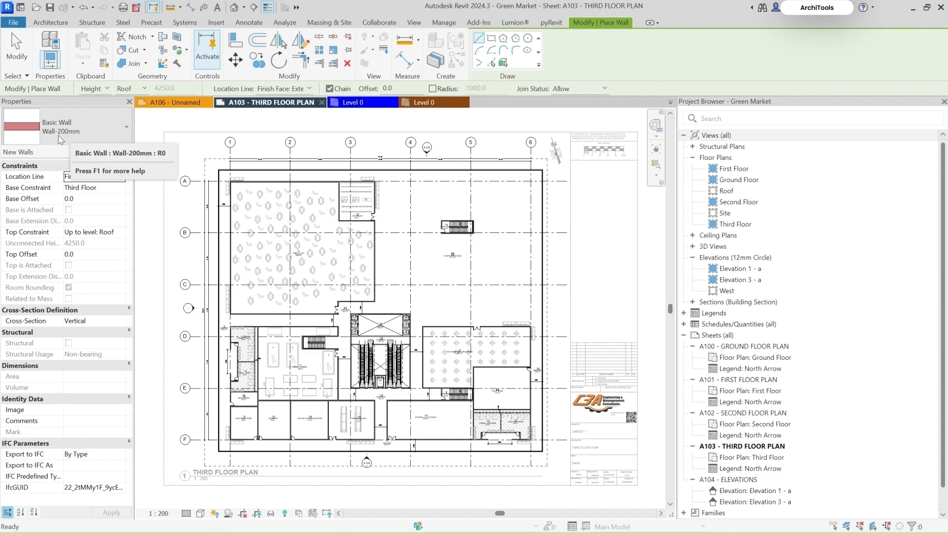
- Search the wall types in Project2's Level 0 plan for "200m"
{"action": "left_click", "coordinate": [424, 104]}
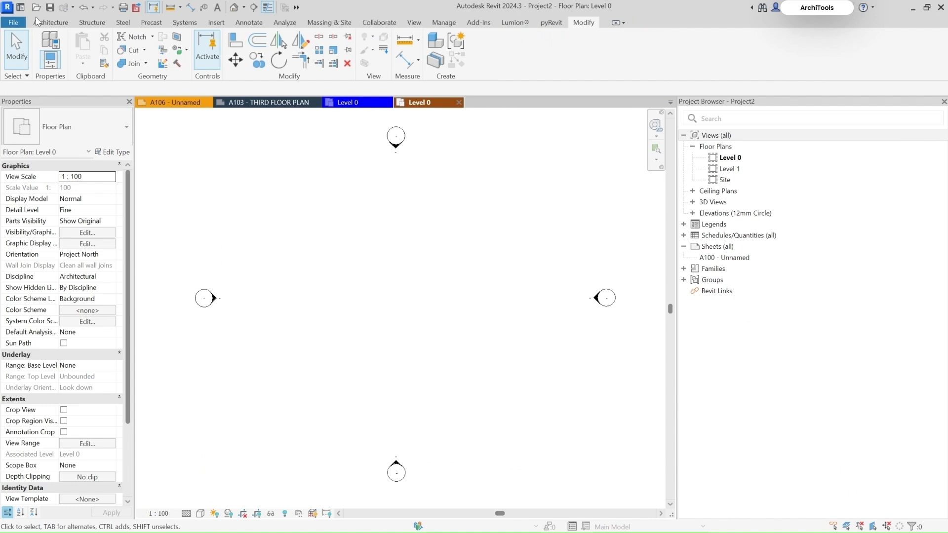
{"action": "left_click", "coordinate": [39, 22]}
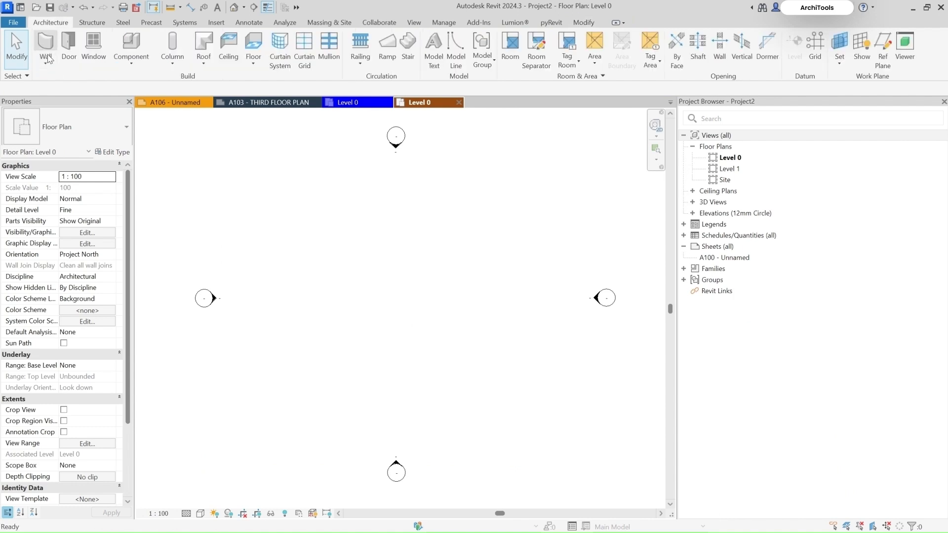
{"action": "left_click", "coordinate": [45, 47]}
{"action": "left_click", "coordinate": [37, 141]}
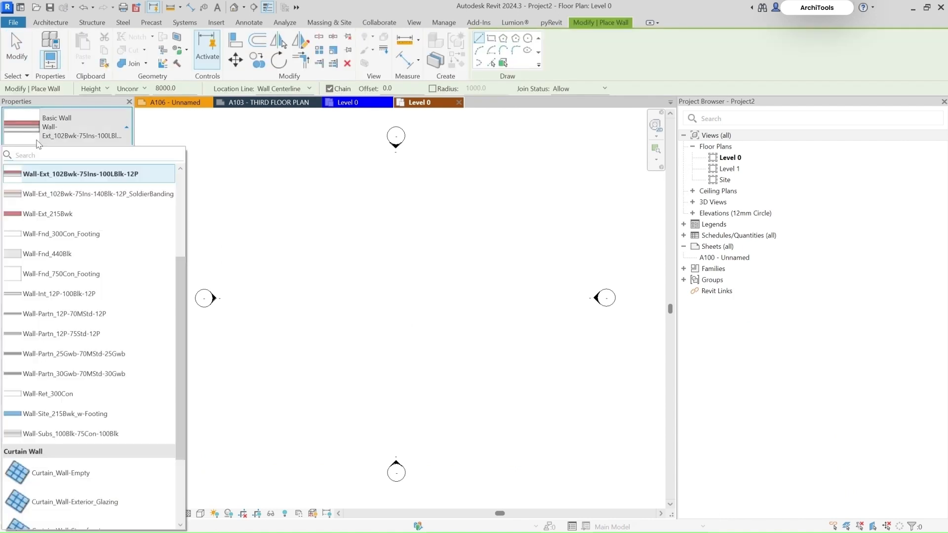
{"action": "type", "text": "20"}
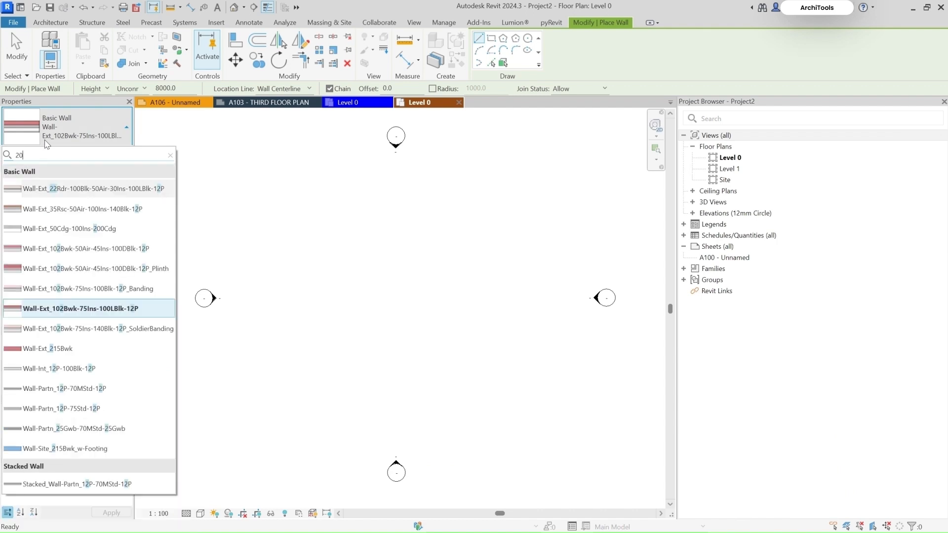
{"action": "type", "text": "0m"}
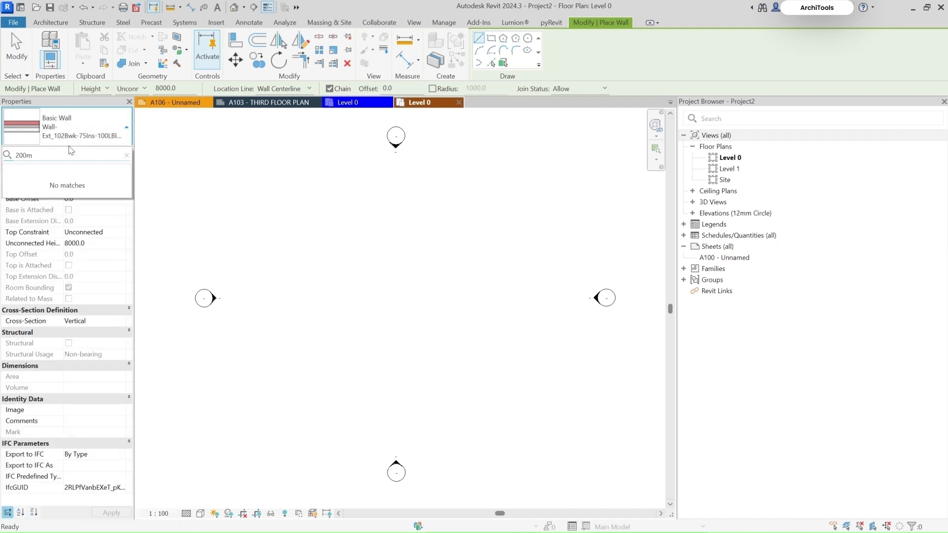
{"action": "left_click", "coordinate": [245, 123]}
- Open Green Market's default 3D view, close its inactive views and orbit to show the whole building
{"action": "left_click", "coordinate": [285, 103]}
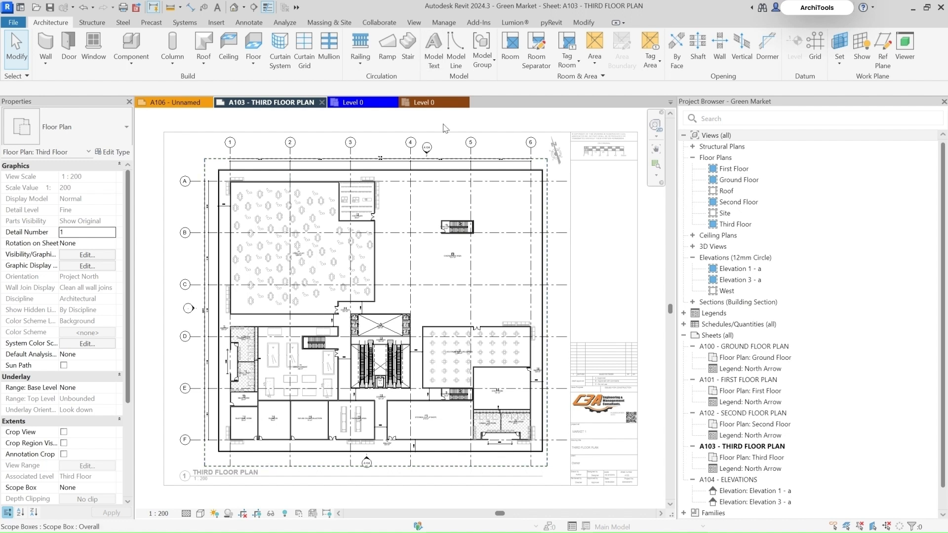
{"action": "left_click", "coordinate": [236, 10]}
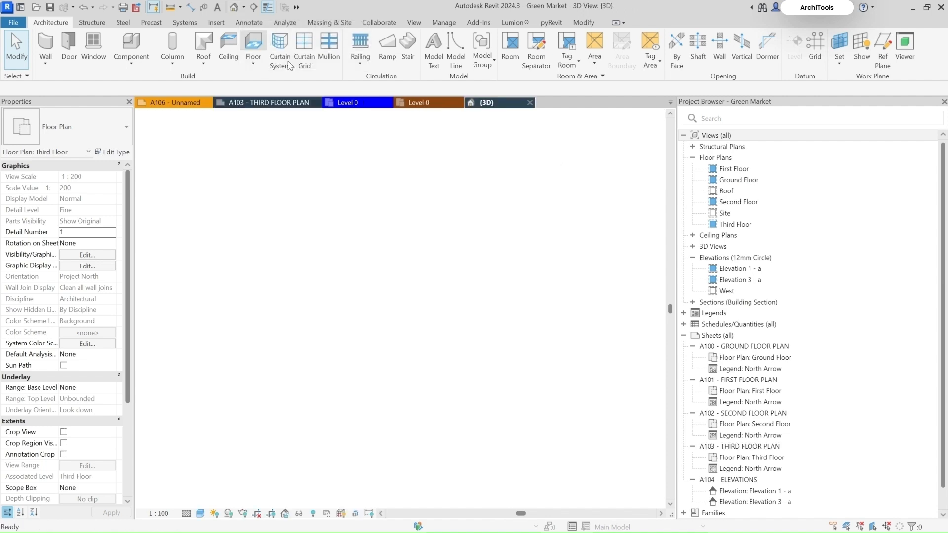
{"action": "left_click", "coordinate": [288, 10]}
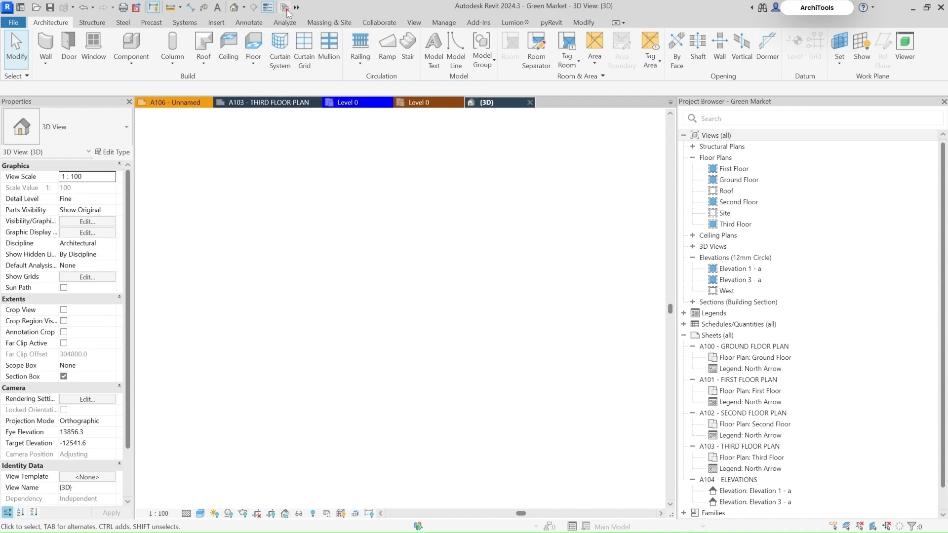
{"action": "middle_click_drag", "start_coordinate": [400, 326], "coordinate": [256, 130], "text": "shift"}
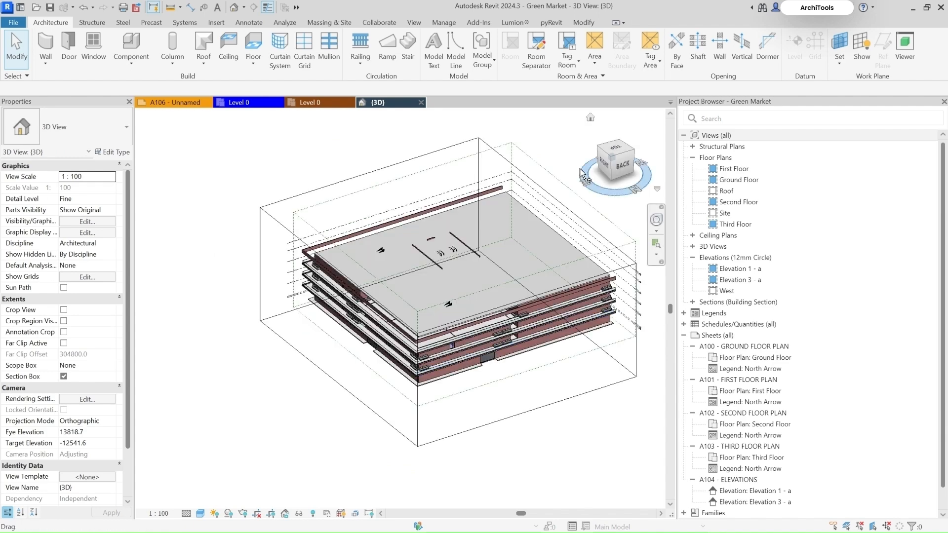
- Select everything in the 3D view, filter Levels out of the selection, and delete the remaining elements
{"action": "left_click_drag", "start_coordinate": [254, 140], "coordinate": [653, 466]}
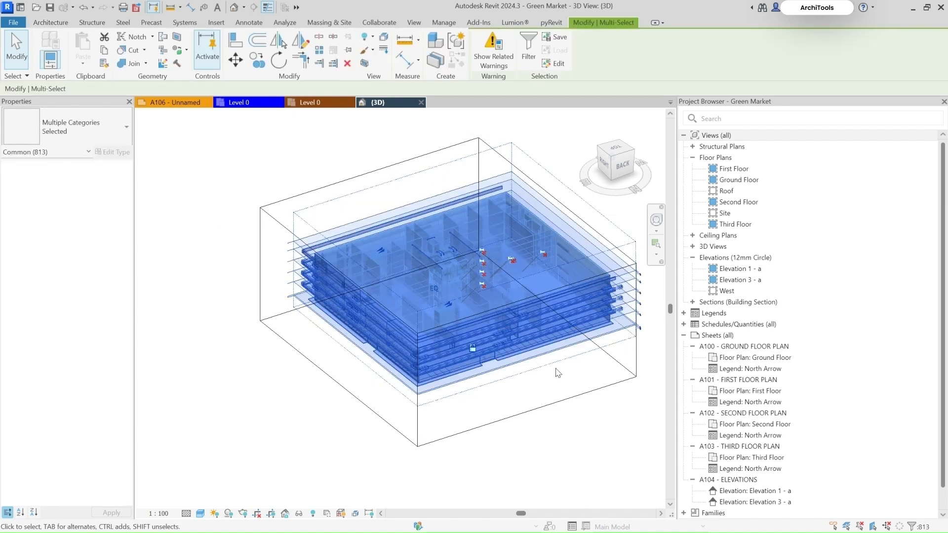
{"action": "left_click", "coordinate": [529, 45]}
{"action": "scroll", "coordinate": [523, 241], "scroll_direction": "down", "scroll_amount": 1}
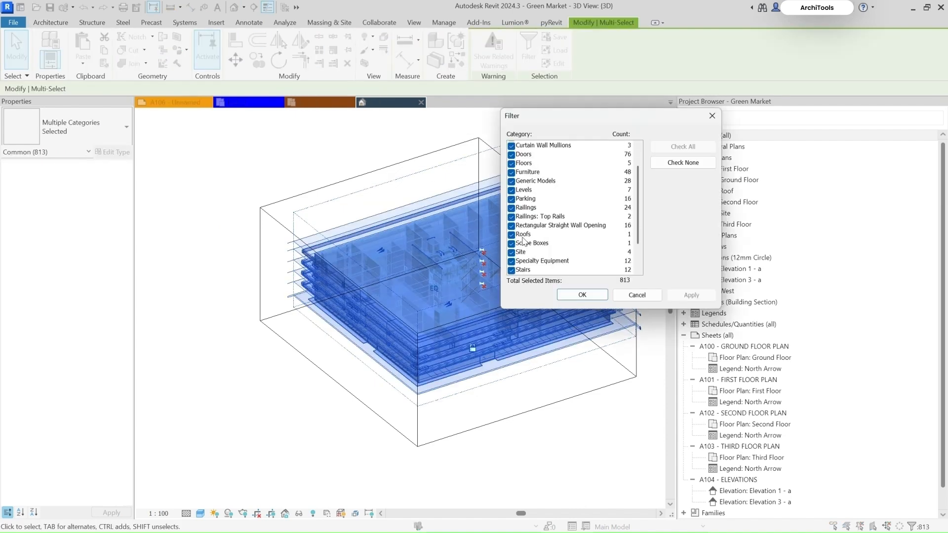
{"action": "left_click", "coordinate": [512, 189]}
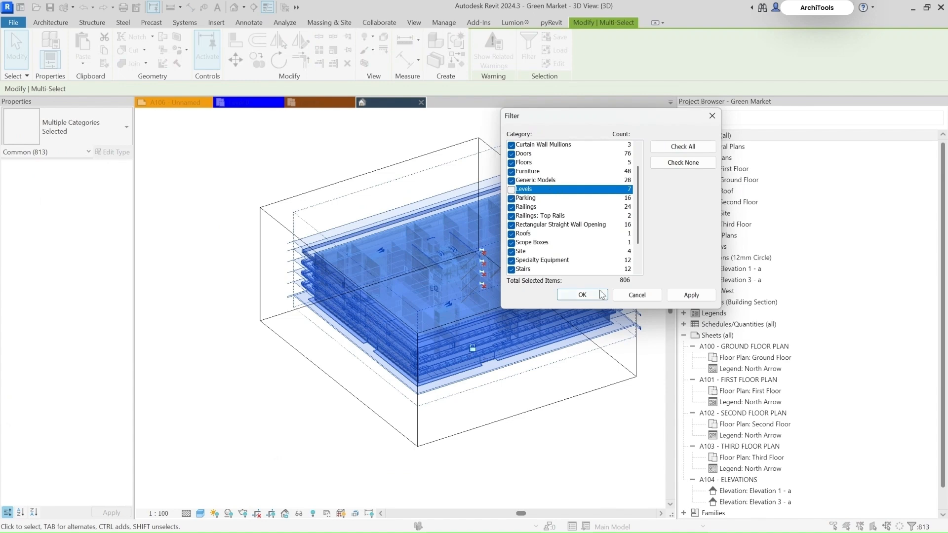
{"action": "left_click", "coordinate": [589, 295]}
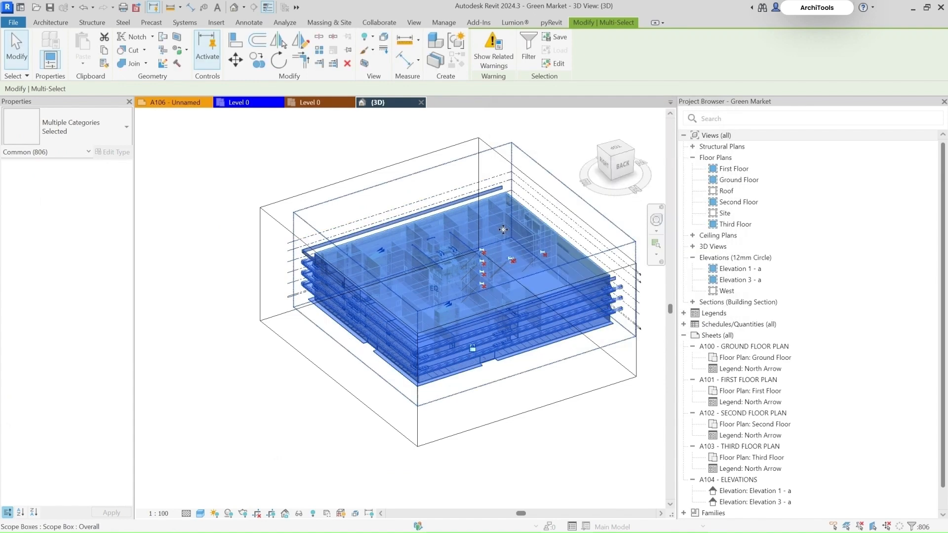
{"action": "key", "text": "Delete"}
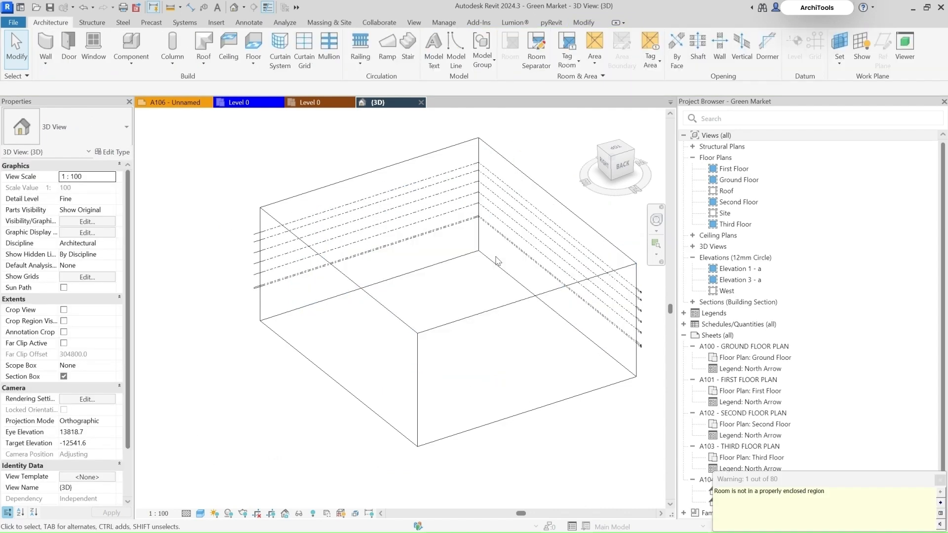
- Delete the Elevation 1 - a, Elevation 3 - a and West elevation views from the project
{"action": "middle_click_drag", "start_coordinate": [496, 261], "coordinate": [514, 320], "text": "shift"}
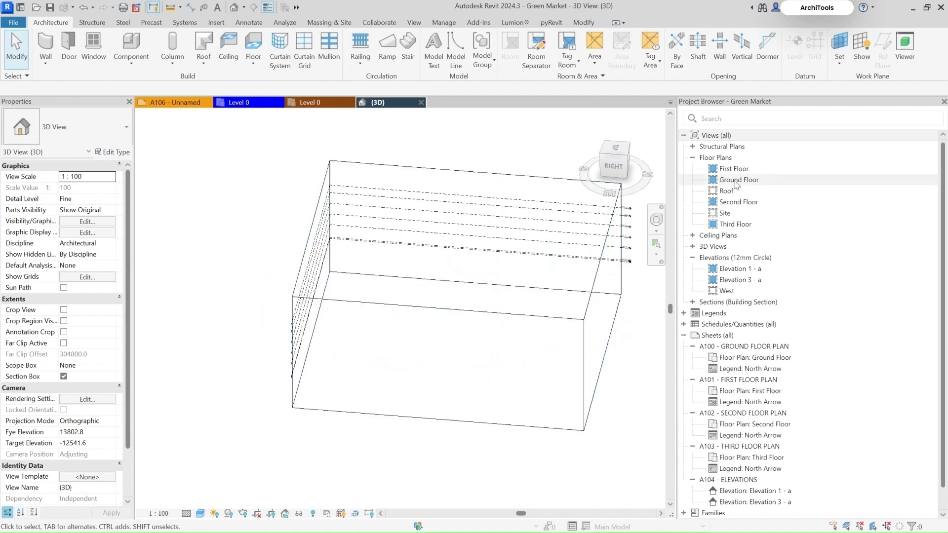
{"action": "scroll", "coordinate": [731, 339], "scroll_direction": "down", "scroll_amount": 1}
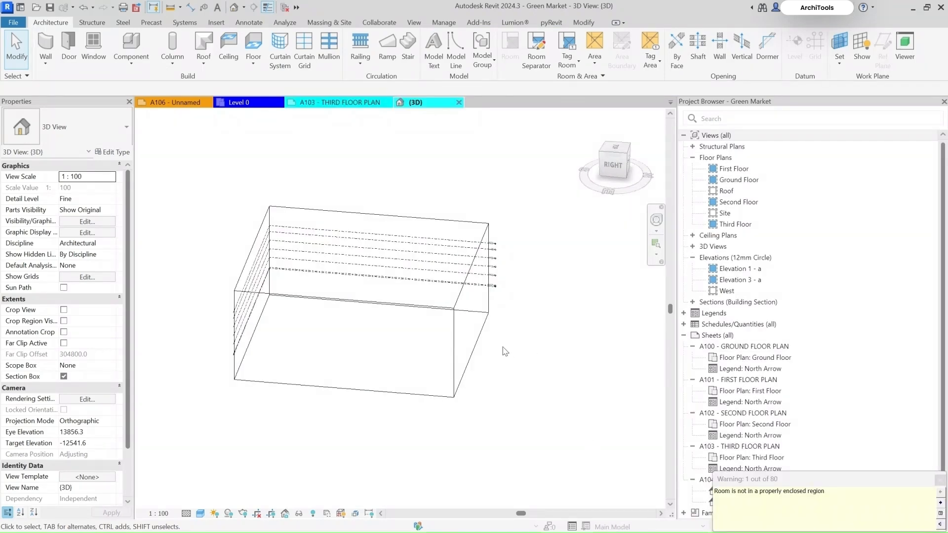
{"action": "middle_click_drag", "start_coordinate": [489, 335], "coordinate": [524, 354], "text": "shift"}
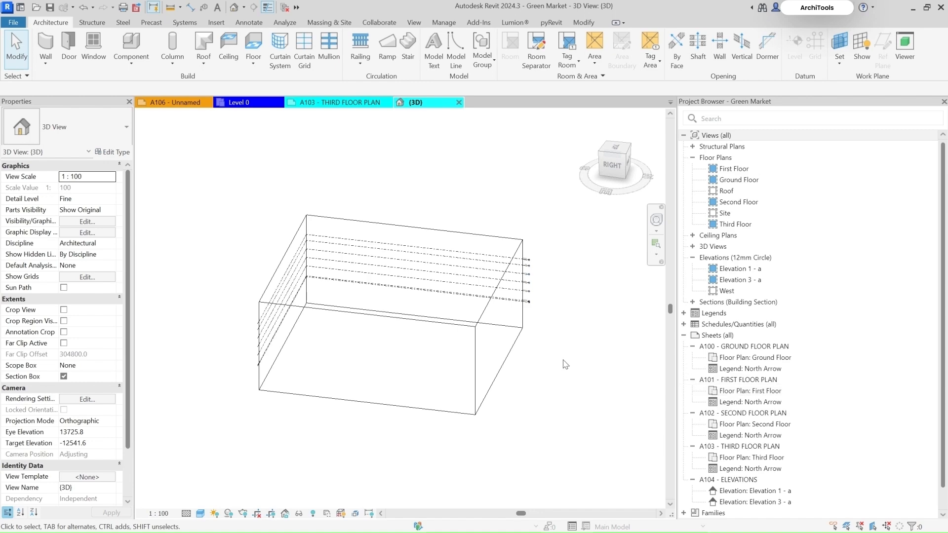
{"action": "left_click", "coordinate": [750, 269]}
{"action": "left_click", "coordinate": [745, 280], "text": "ctrl"}
{"action": "left_click", "coordinate": [736, 291], "text": "ctrl"}
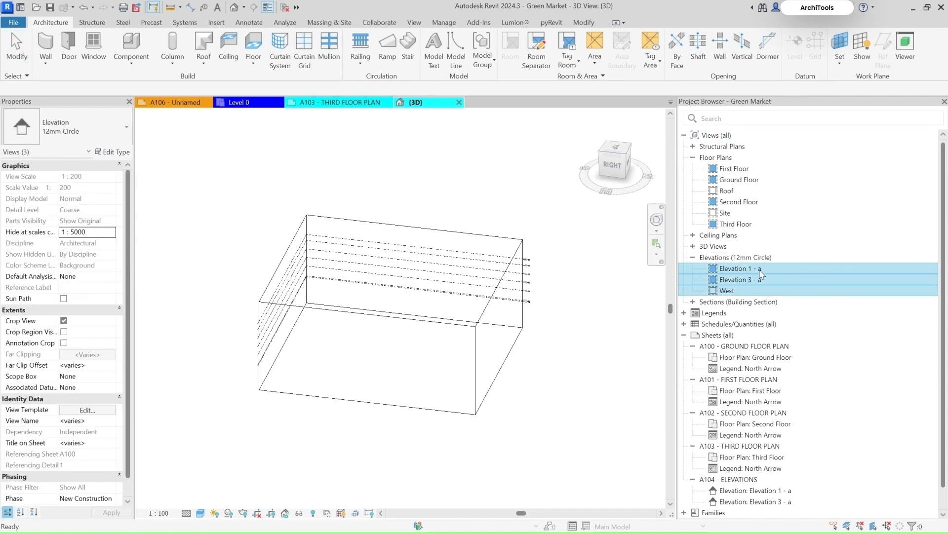
{"action": "key", "text": "Delete"}
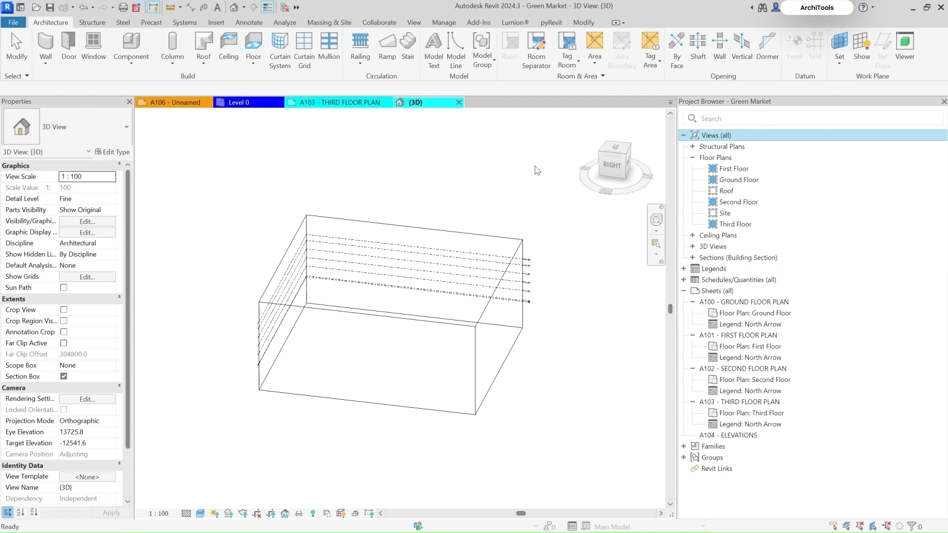
- Remove all four linked CAD files, from the A101 sheet link through the ground floor furniture link, in Manage Links
{"action": "left_click", "coordinate": [451, 23]}
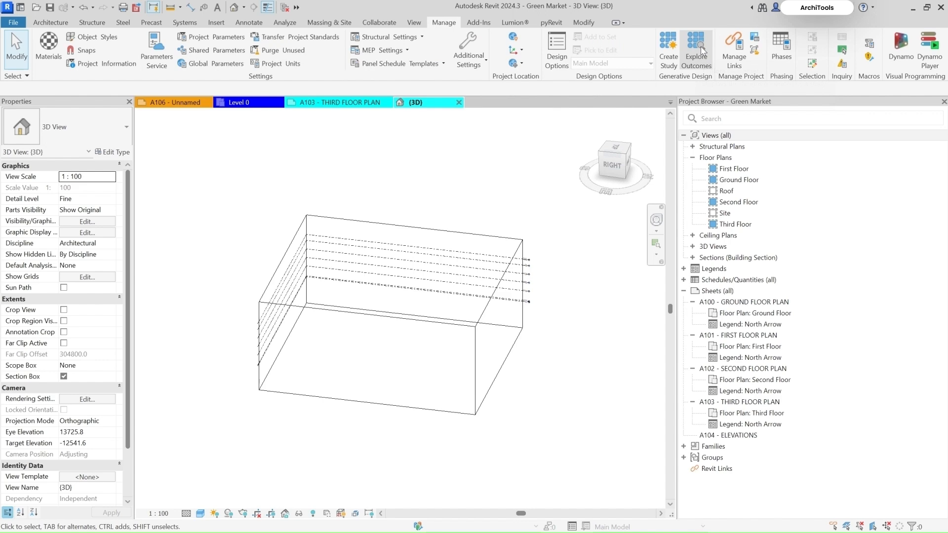
{"action": "left_click", "coordinate": [741, 45]}
{"action": "left_click", "coordinate": [338, 122]}
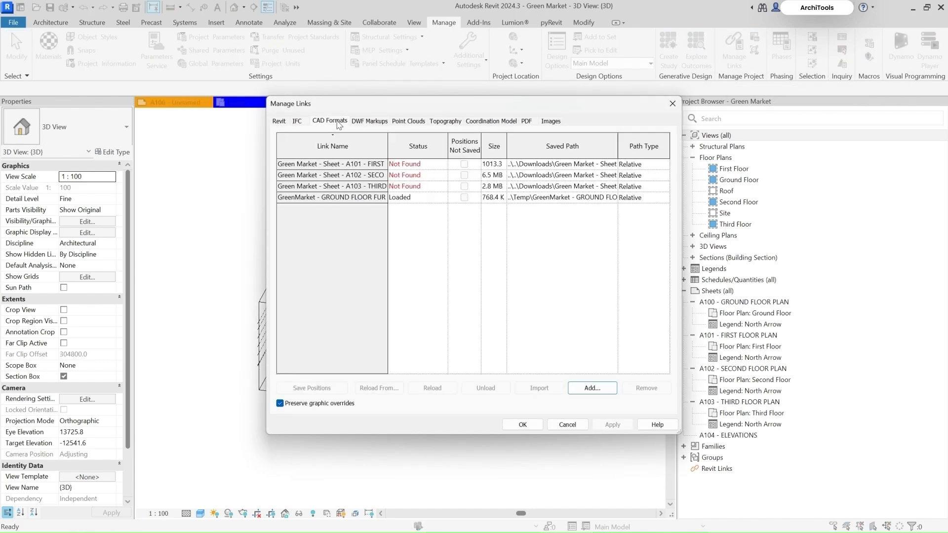
{"action": "left_click", "coordinate": [334, 164]}
{"action": "left_click", "coordinate": [339, 197], "text": "shift"}
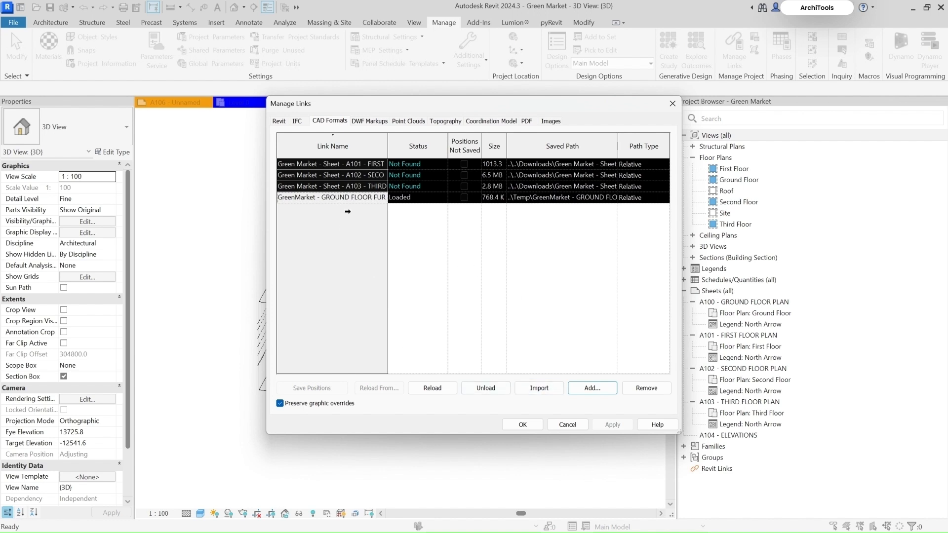
{"action": "left_click", "coordinate": [643, 389]}
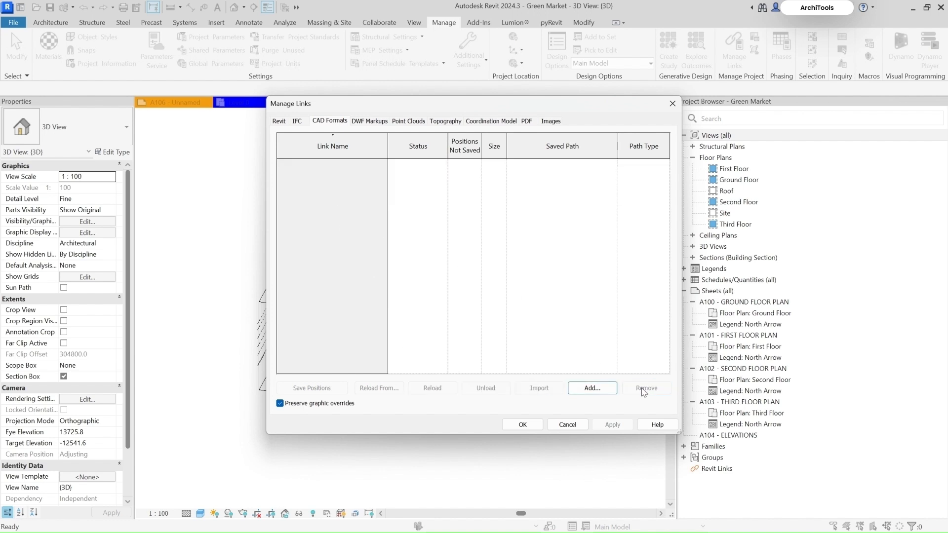
{"action": "left_click", "coordinate": [523, 425]}
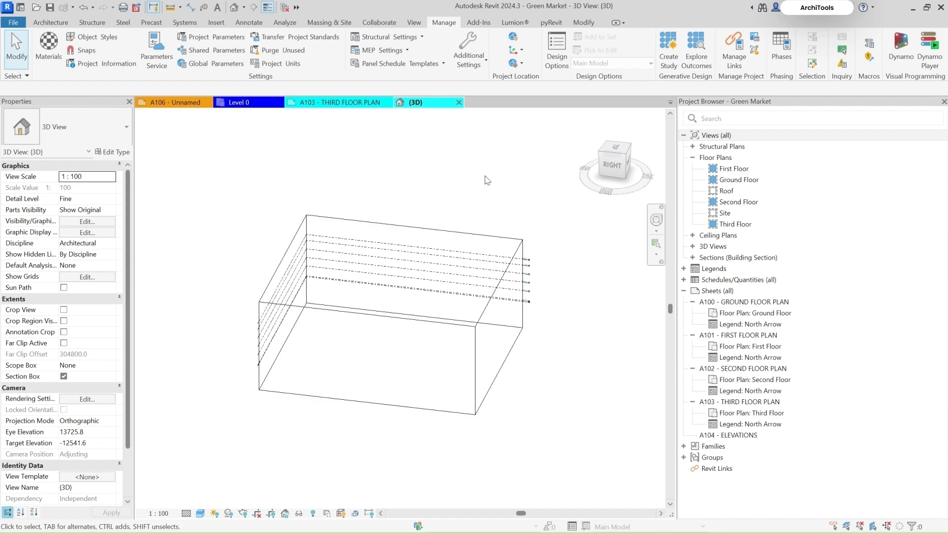
- Save the cleaned project as a template file named "Commercial custom template" on the Desktop
{"action": "mouse_move", "coordinate": [574, 262]}
{"action": "middle_mouse_down", "text": "shift"}
{"action": "mouse_move", "coordinate": [565, 286]}
{"action": "mouse_move", "coordinate": [556, 261]}
{"action": "middle_mouse_up", "text": "shift"}
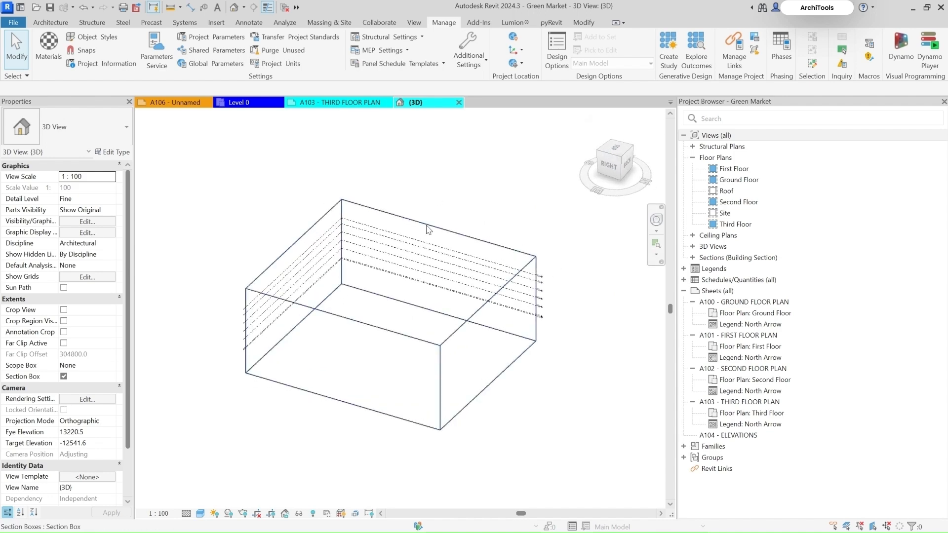
{"action": "middle_click_drag", "start_coordinate": [429, 226], "coordinate": [439, 191]}
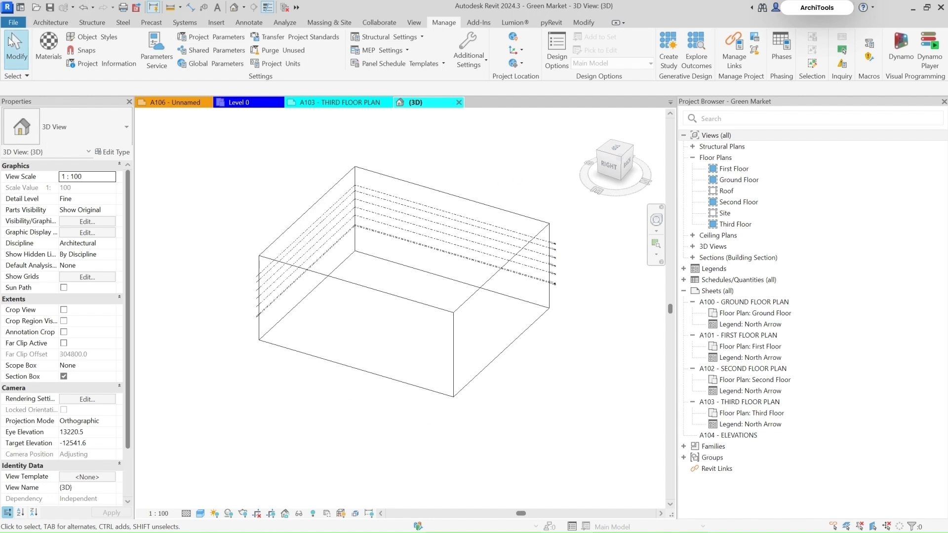
{"action": "left_click", "coordinate": [19, 23]}
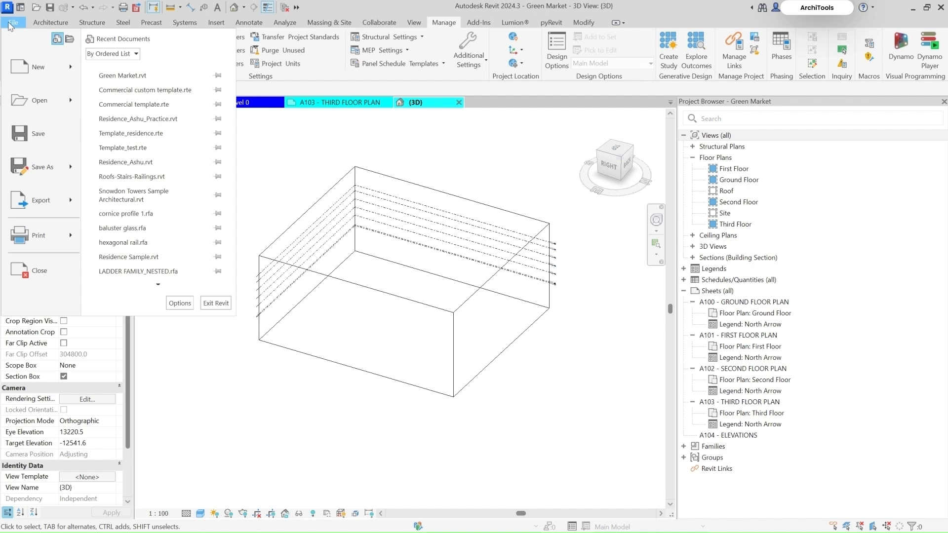
{"action": "mouse_move", "coordinate": [45, 175]}
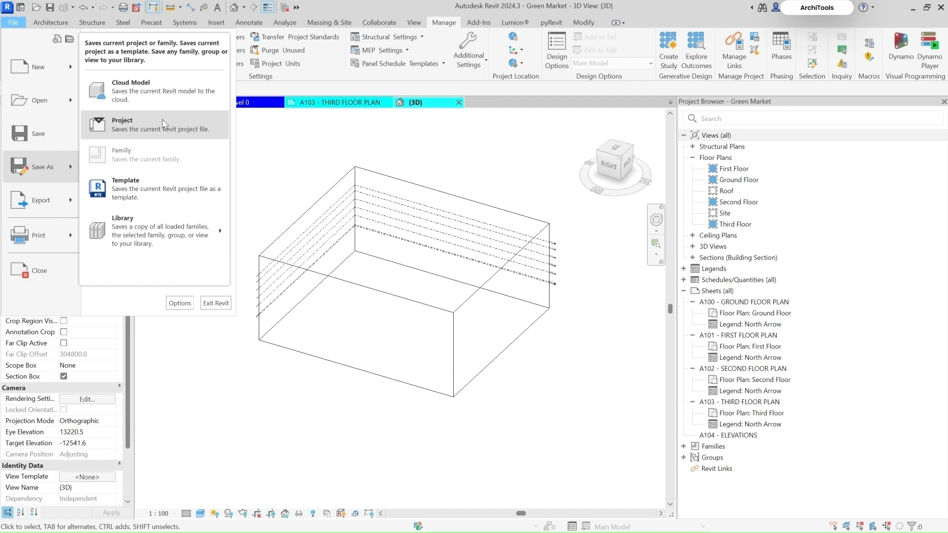
{"action": "left_click", "coordinate": [139, 191]}
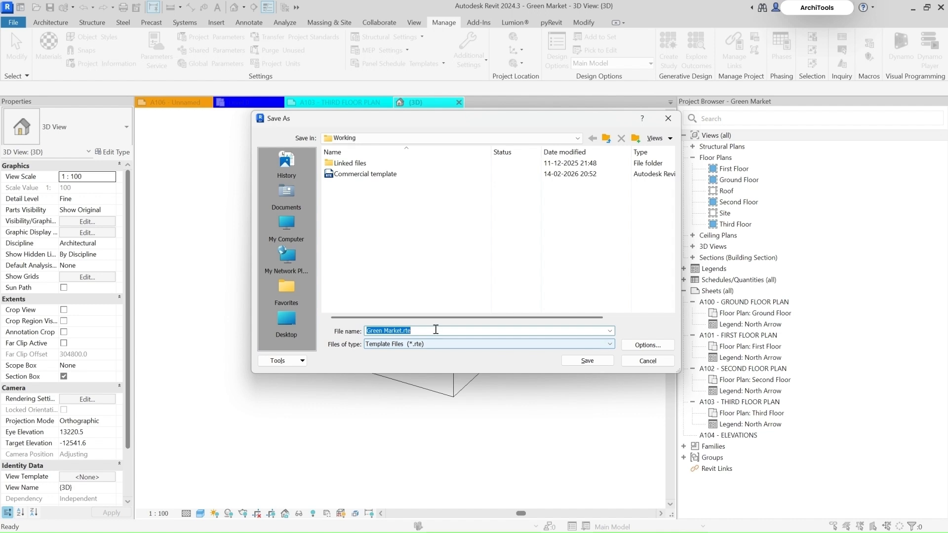
{"action": "left_click", "coordinate": [279, 325]}
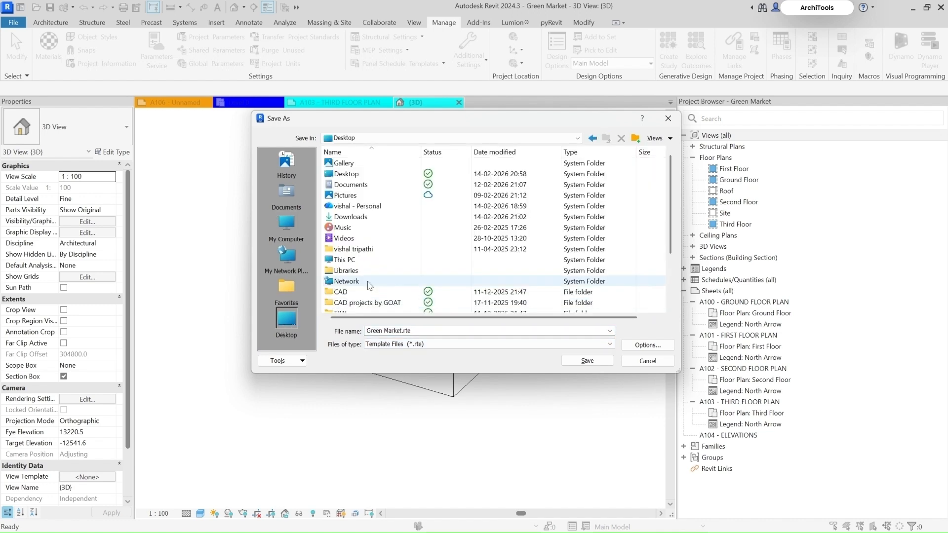
{"action": "scroll", "coordinate": [370, 276], "scroll_direction": "down", "scroll_amount": 2}
{"action": "scroll", "coordinate": [372, 262], "scroll_direction": "up", "scroll_amount": 2}
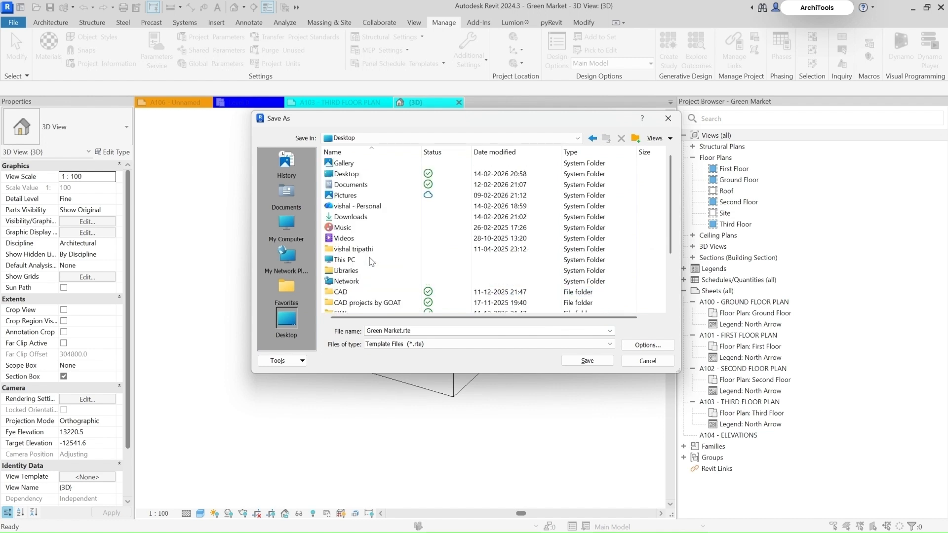
{"action": "left_click", "coordinate": [423, 332]}
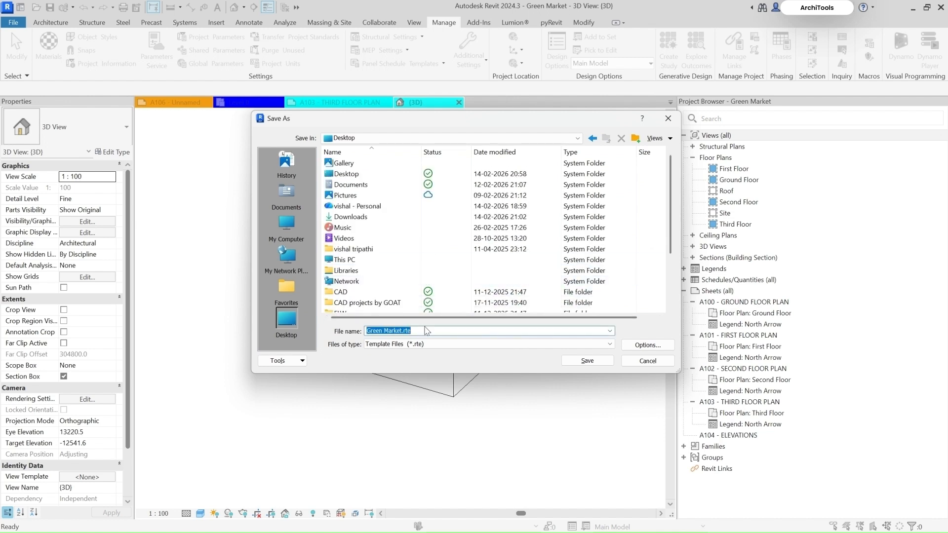
{"action": "type", "text": "C"}
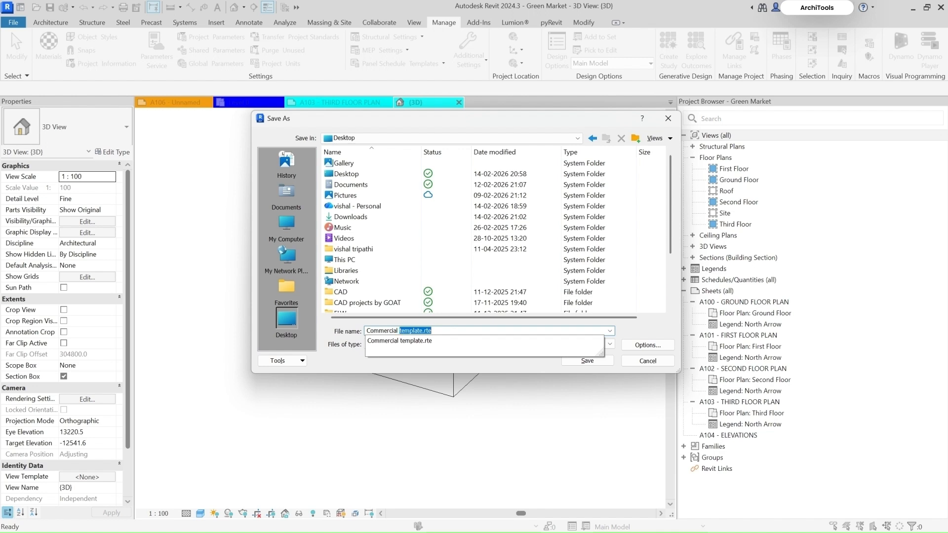
{"action": "type", "text": "ommercial custom template"}
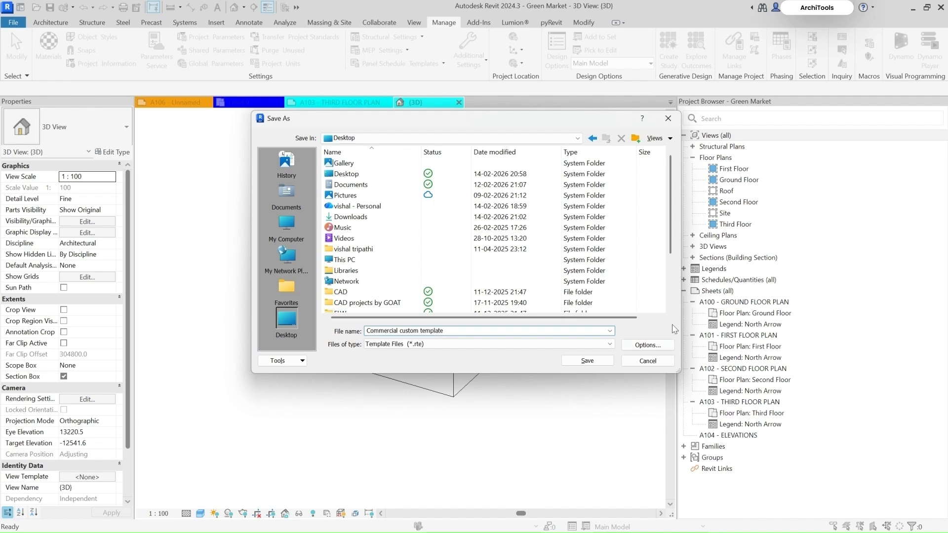
{"action": "left_click", "coordinate": [572, 364]}
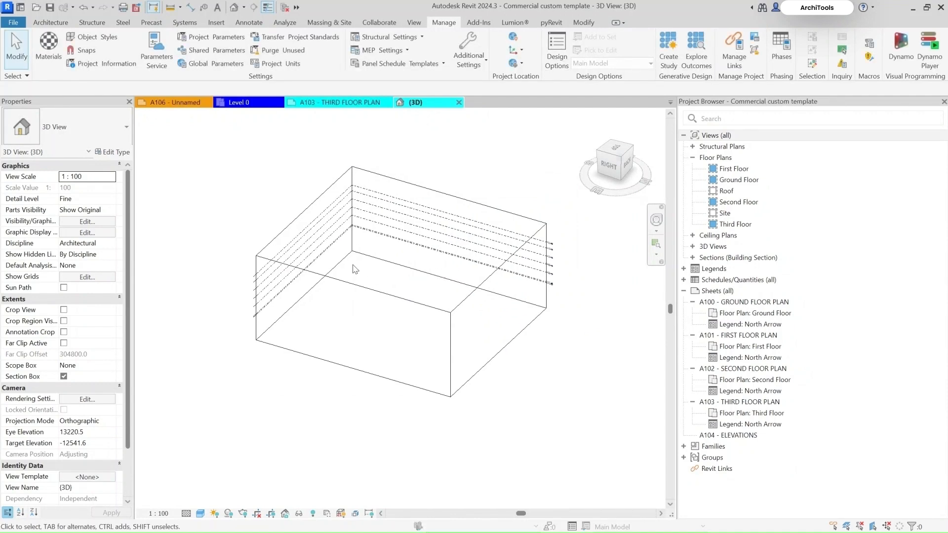
- Close the saved template's inactive A103 sheet view and its remaining 3D view
{"action": "scroll", "coordinate": [425, 277], "scroll_direction": "up", "scroll_amount": 1}
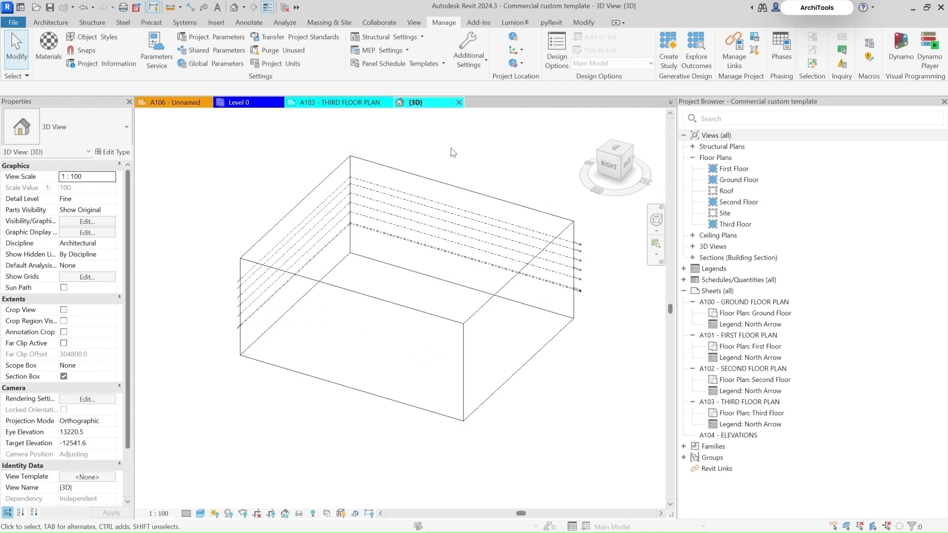
{"action": "left_click", "coordinate": [285, 7]}
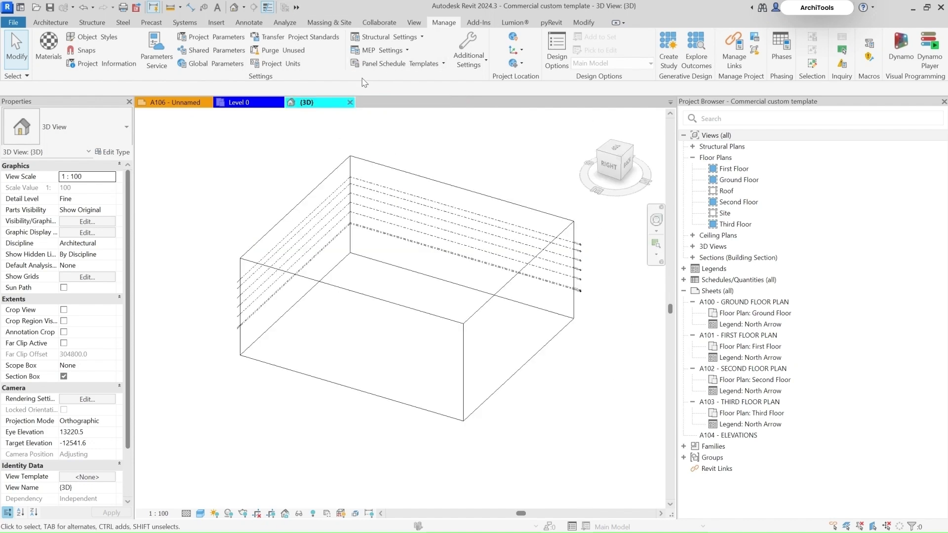
{"action": "left_click", "coordinate": [350, 102]}
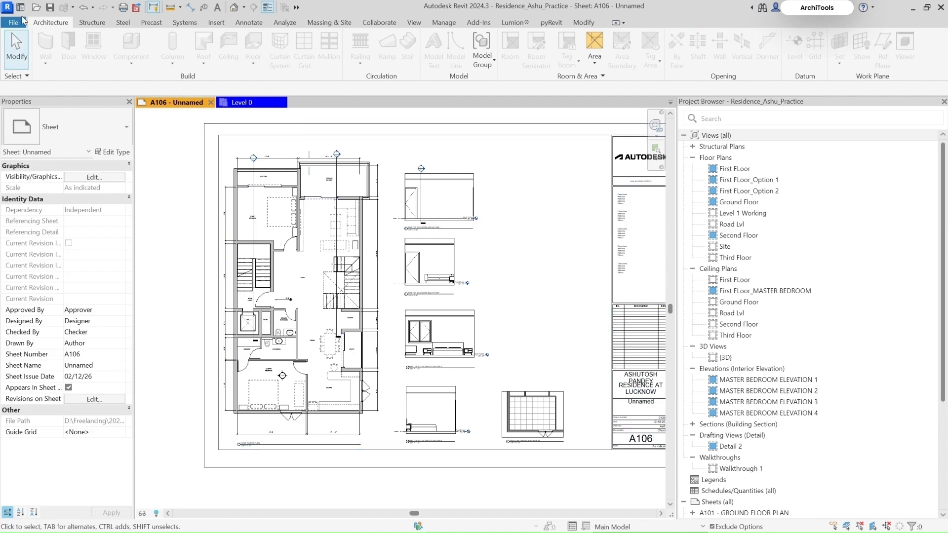
- Create a new project based on the template file Commercial custom template.rte from the Desktop
{"action": "left_click", "coordinate": [22, 21]}
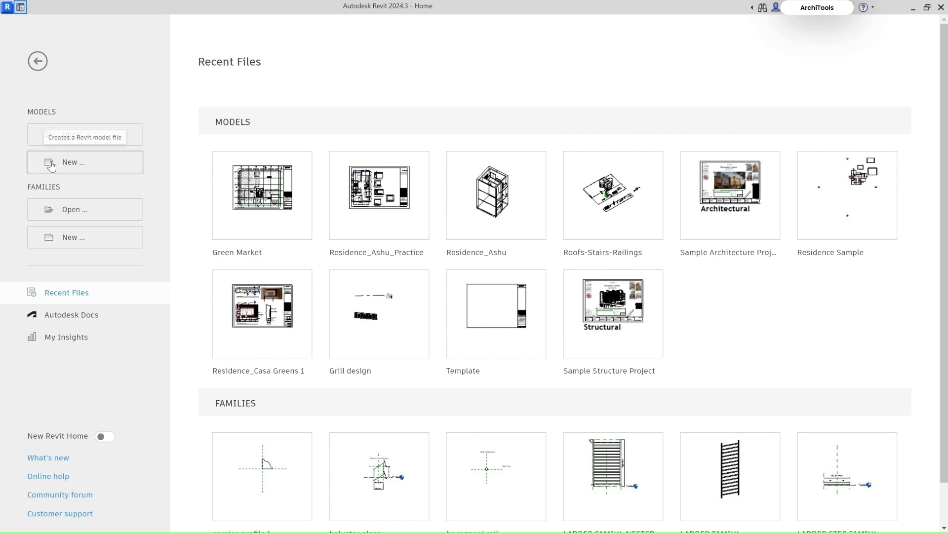
{"action": "left_click", "coordinate": [85, 163]}
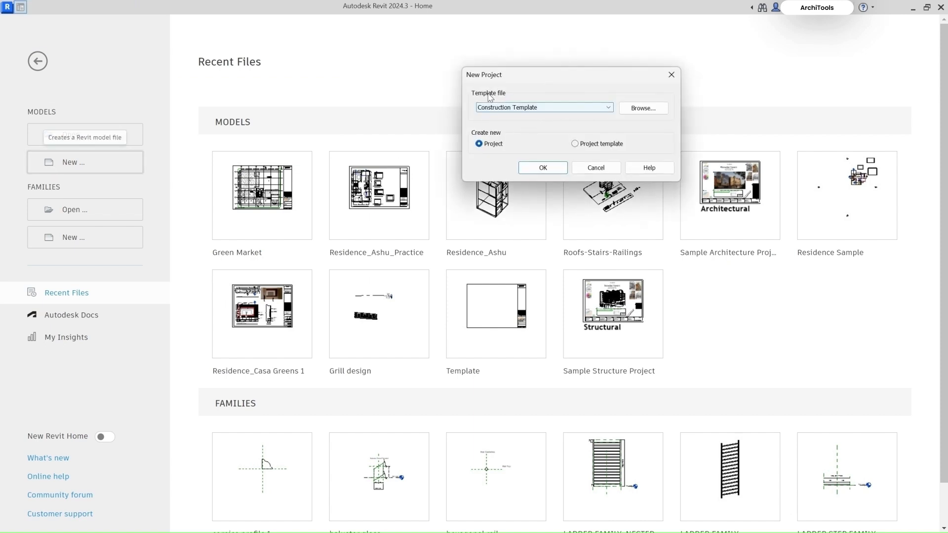
{"action": "left_click", "coordinate": [595, 109]}
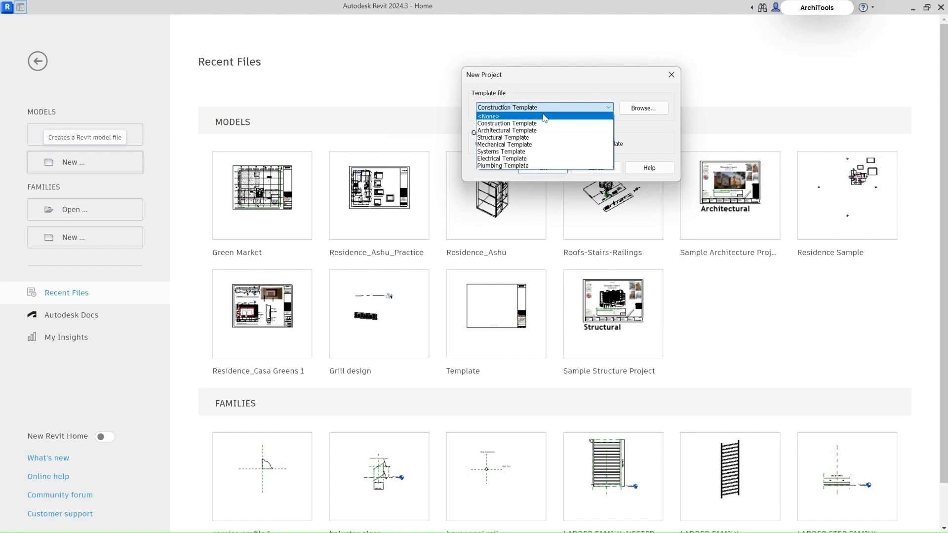
{"action": "left_click", "coordinate": [647, 112]}
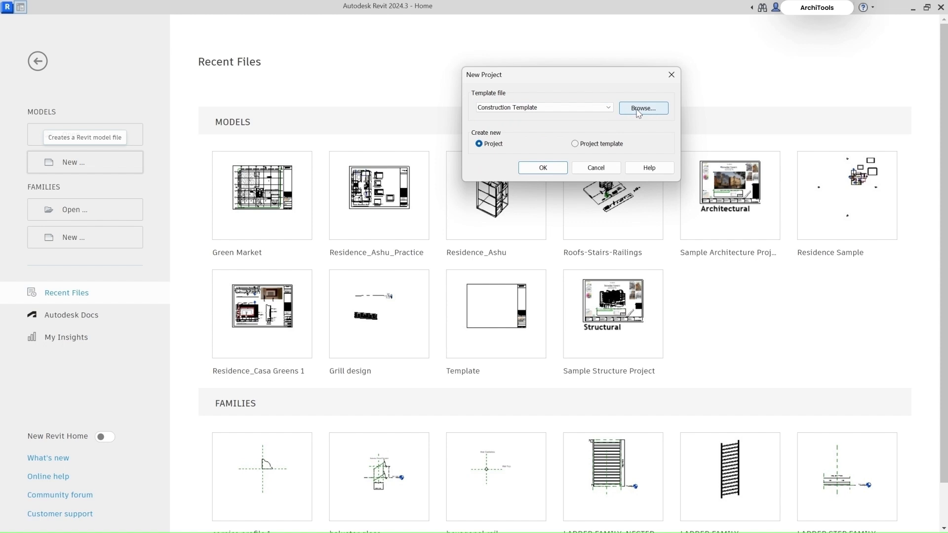
{"action": "left_click", "coordinate": [650, 113]}
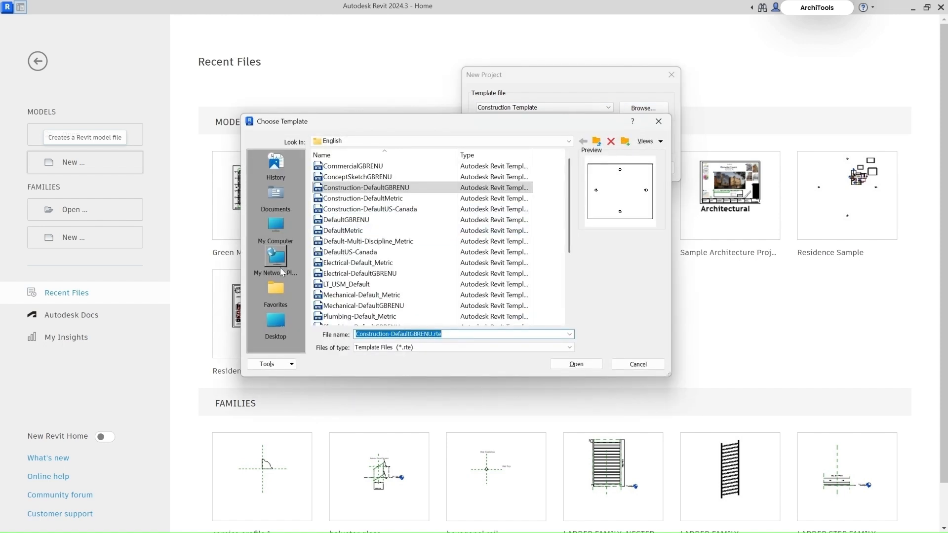
{"action": "left_click", "coordinate": [280, 328]}
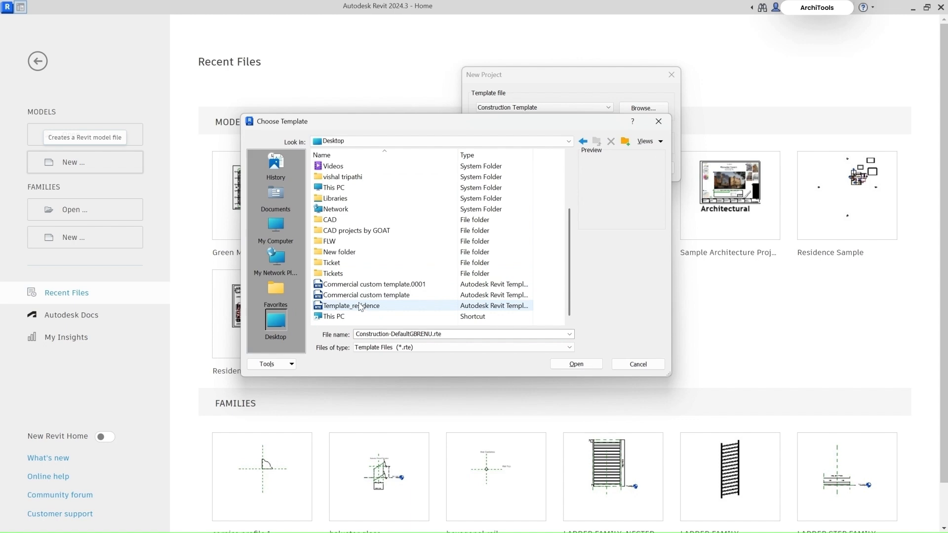
{"action": "left_click", "coordinate": [345, 297]}
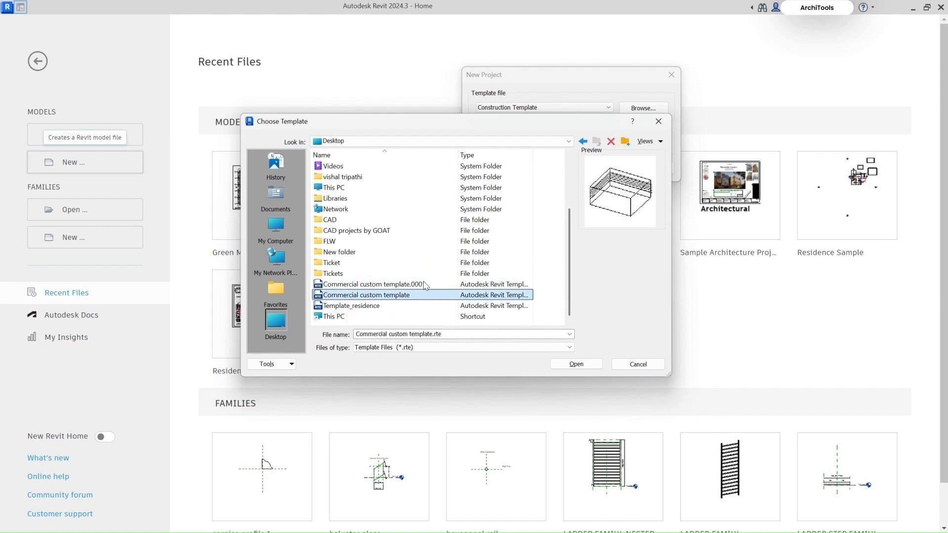
{"action": "left_click", "coordinate": [576, 364]}
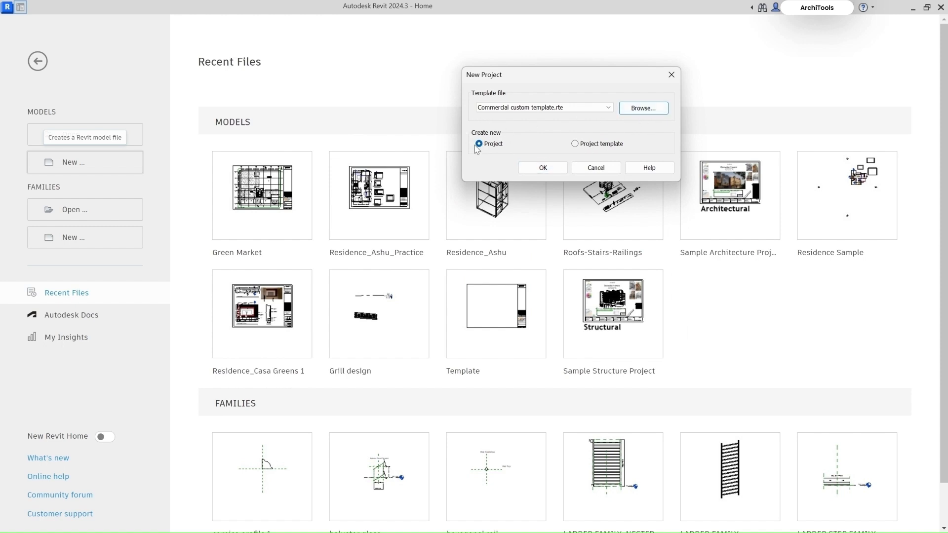
{"action": "left_click", "coordinate": [543, 168]}
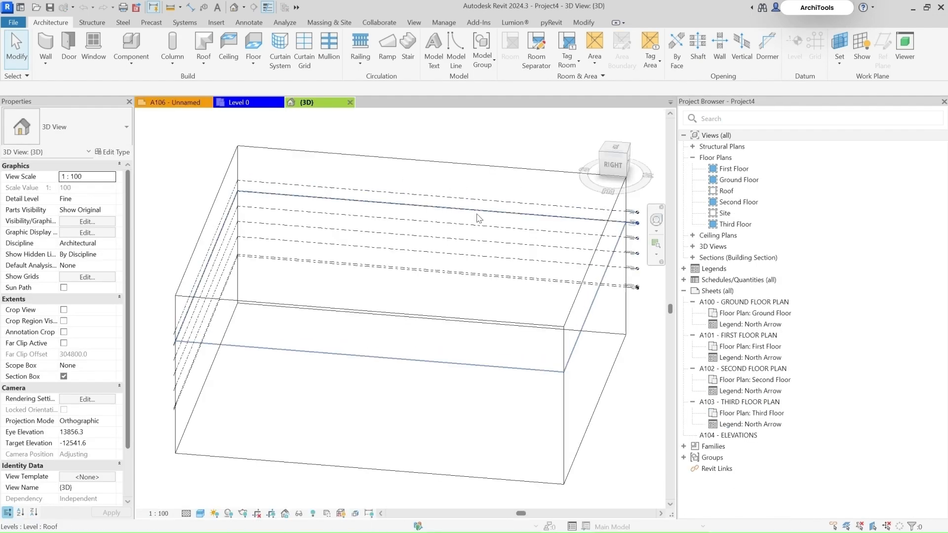
- Examine the names and elevations of the levels in the new project's 3D view
{"action": "mouse_move", "coordinate": [440, 240]}
{"action": "middle_mouse_down"}
{"action": "mouse_move", "coordinate": [417, 222]}
{"action": "mouse_move", "coordinate": [431, 226]}
{"action": "middle_mouse_up"}
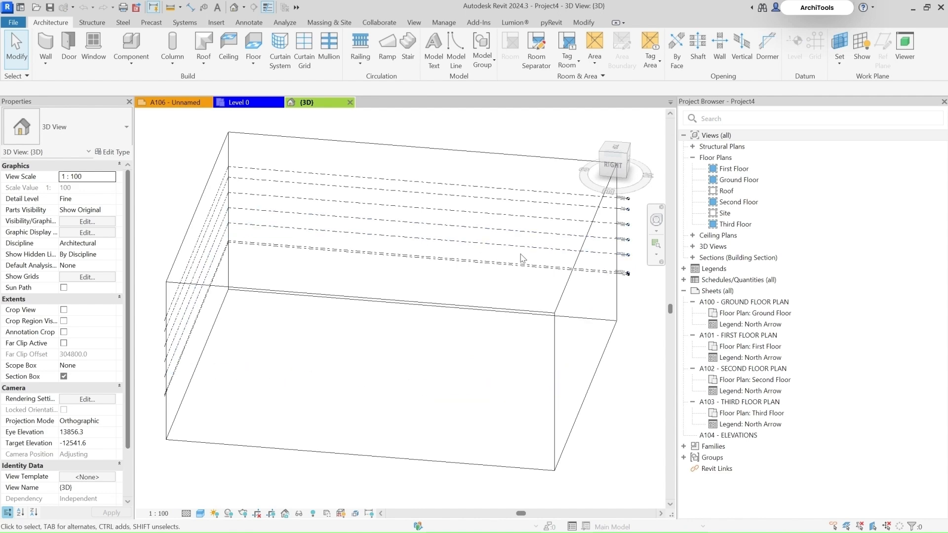
{"action": "middle_click_drag", "start_coordinate": [540, 319], "coordinate": [365, 258], "text": "shift"}
{"action": "scroll", "coordinate": [491, 209], "scroll_direction": "up", "scroll_amount": 5}
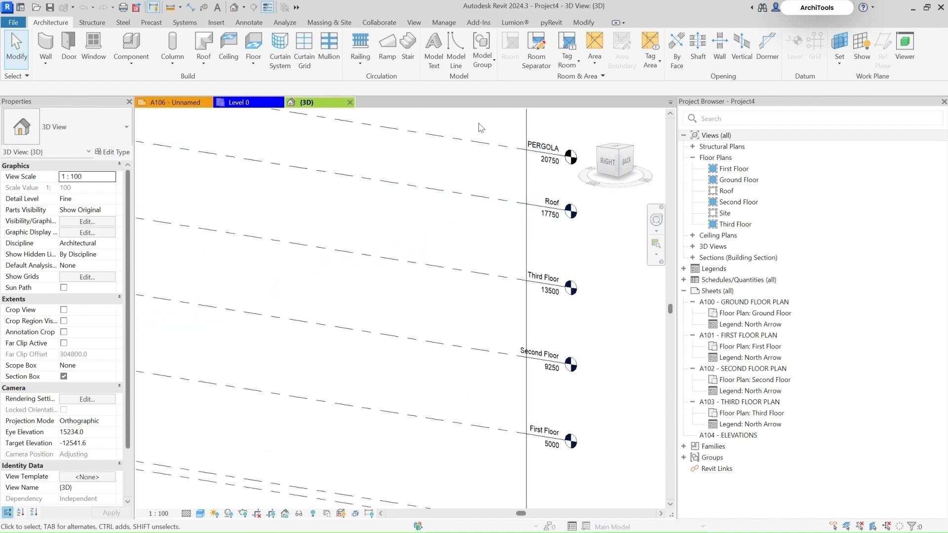
- Examine the list of wall types available for new walls in the project created from the custom template
{"action": "scroll", "coordinate": [533, 417], "scroll_direction": "down", "scroll_amount": 5}
{"action": "middle_click_drag", "start_coordinate": [532, 416], "coordinate": [583, 359]}
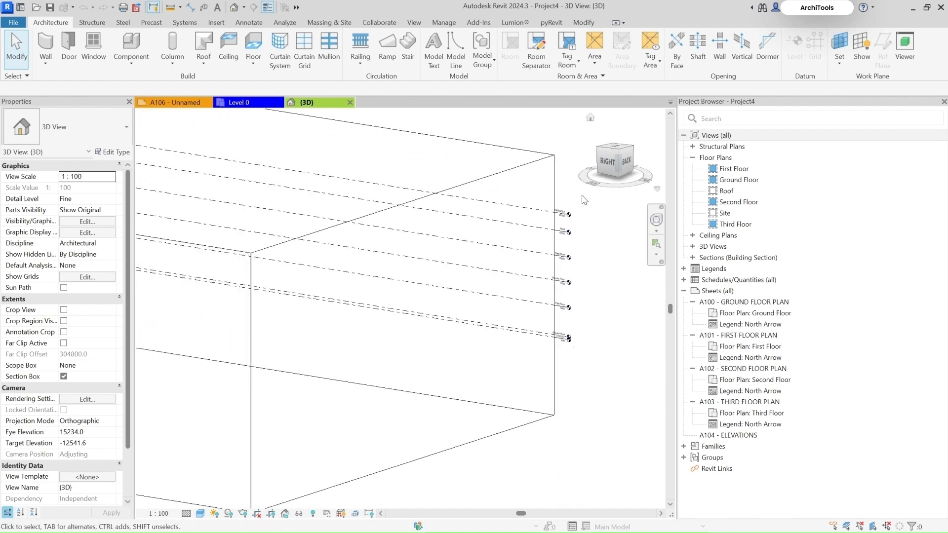
{"action": "scroll", "coordinate": [467, 372], "scroll_direction": "down", "scroll_amount": 2}
{"action": "middle_click_drag", "start_coordinate": [467, 374], "coordinate": [589, 358]}
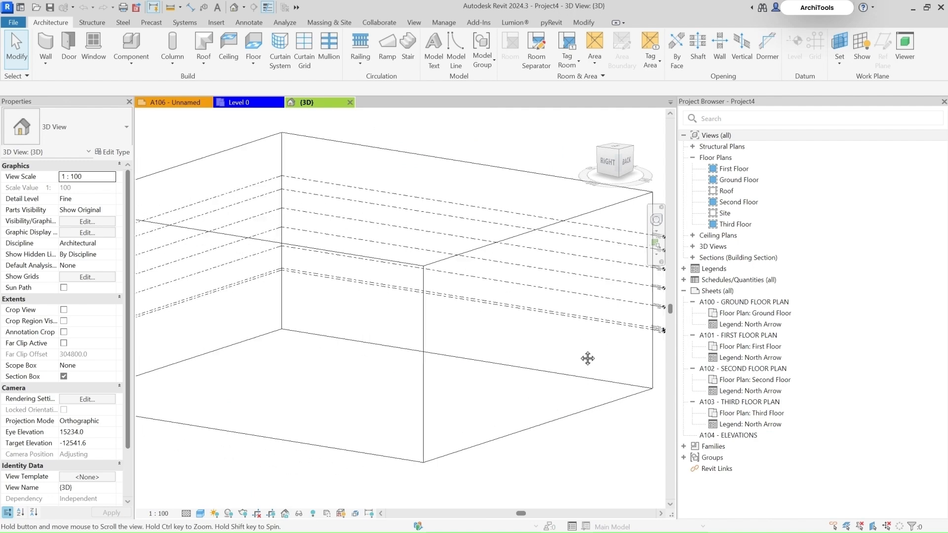
{"action": "scroll", "coordinate": [453, 354], "scroll_direction": "down", "scroll_amount": 2}
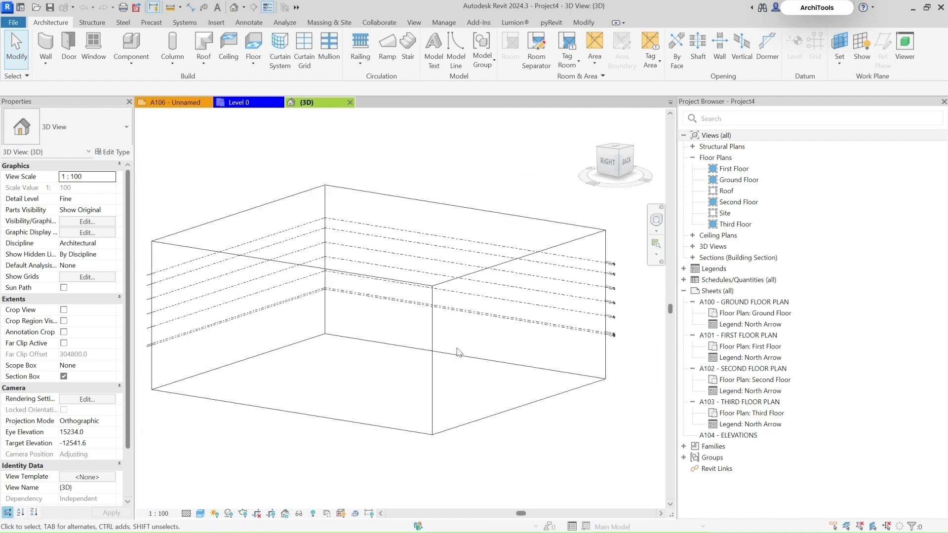
{"action": "left_click", "coordinate": [44, 43]}
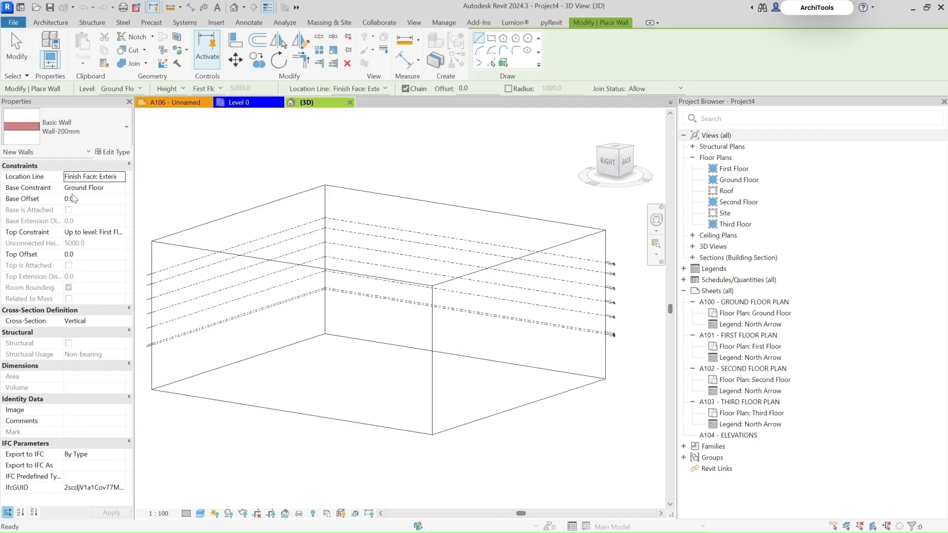
{"action": "left_click", "coordinate": [85, 137]}
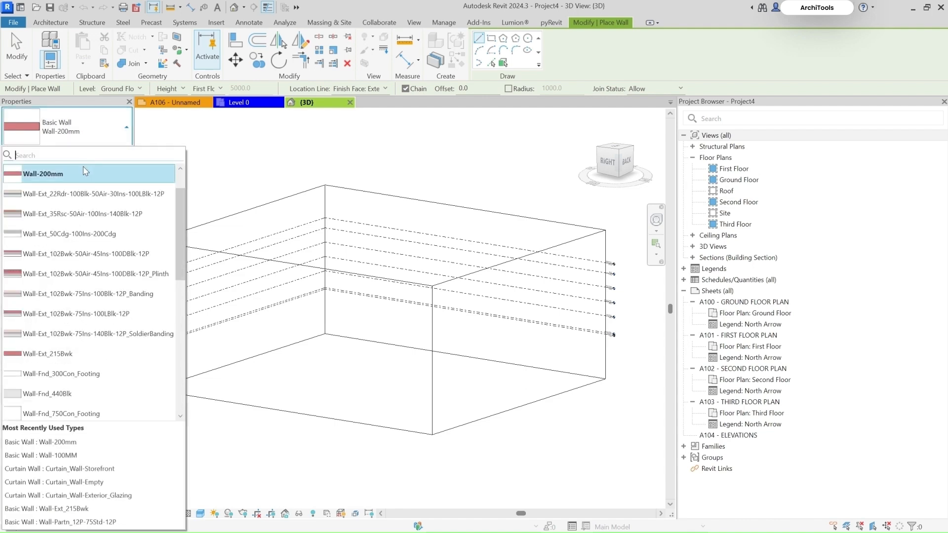
{"action": "scroll", "coordinate": [56, 220], "scroll_direction": "down", "scroll_amount": 3}
{"action": "scroll", "coordinate": [56, 221], "scroll_direction": "up", "scroll_amount": 5}
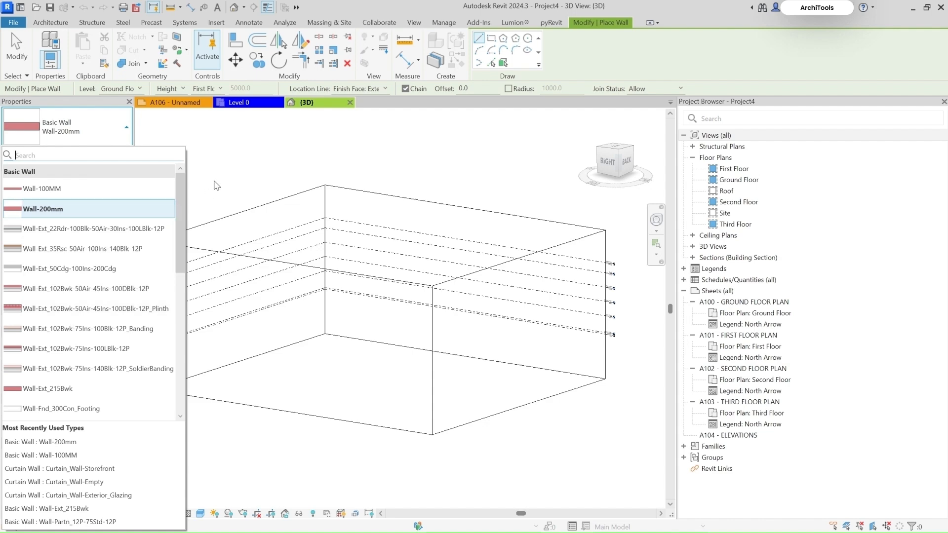
{"action": "key", "text": "Escape"}
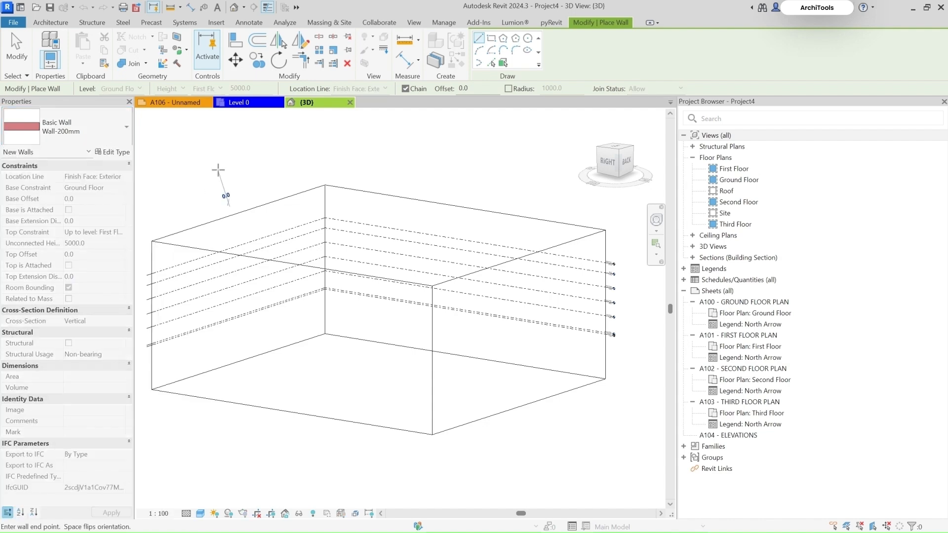
{"action": "key", "text": "Escape"}
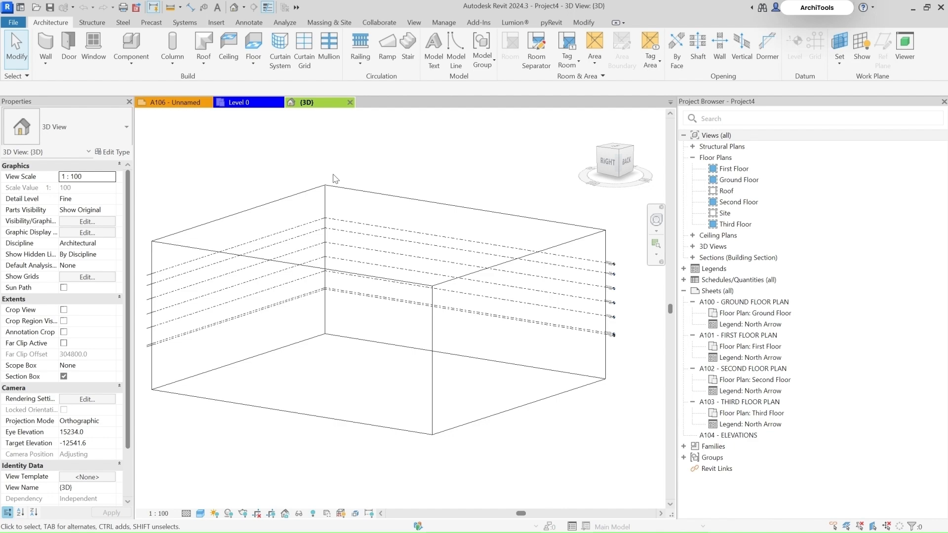
{"action": "middle_click_drag", "start_coordinate": [330, 205], "coordinate": [344, 196]}
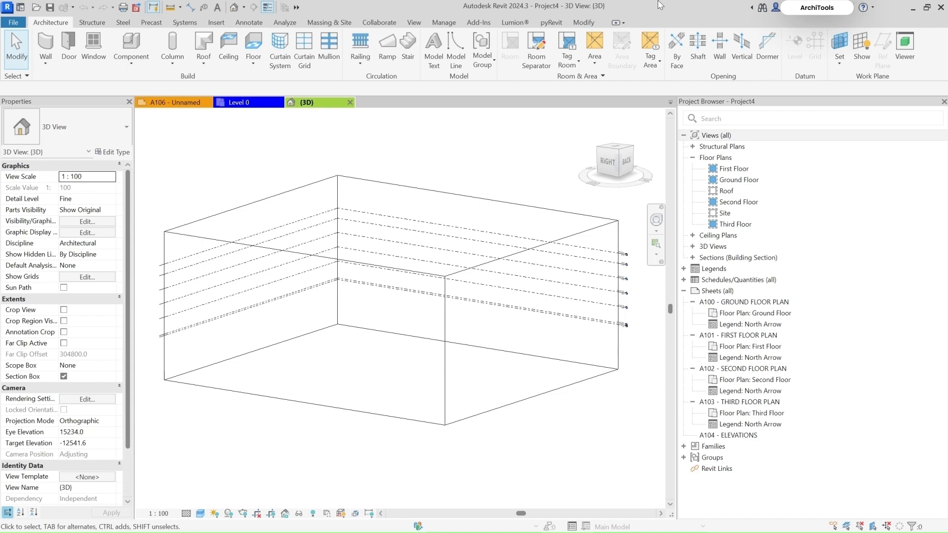
- Create a new project template with no base template file, using the metric system of measurement
{"action": "left_click", "coordinate": [21, 7]}
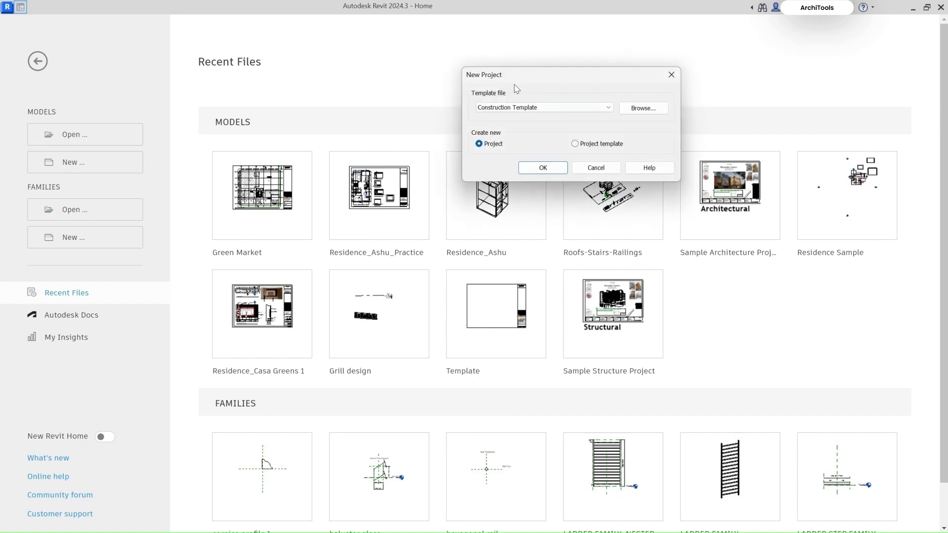
{"action": "left_click_drag", "start_coordinate": [526, 83], "coordinate": [466, 105]}
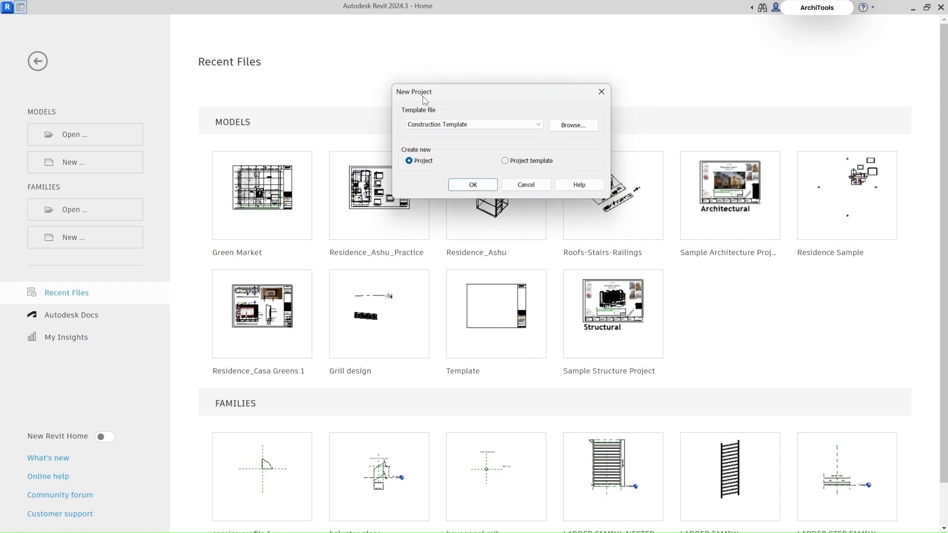
{"action": "left_click", "coordinate": [463, 125]}
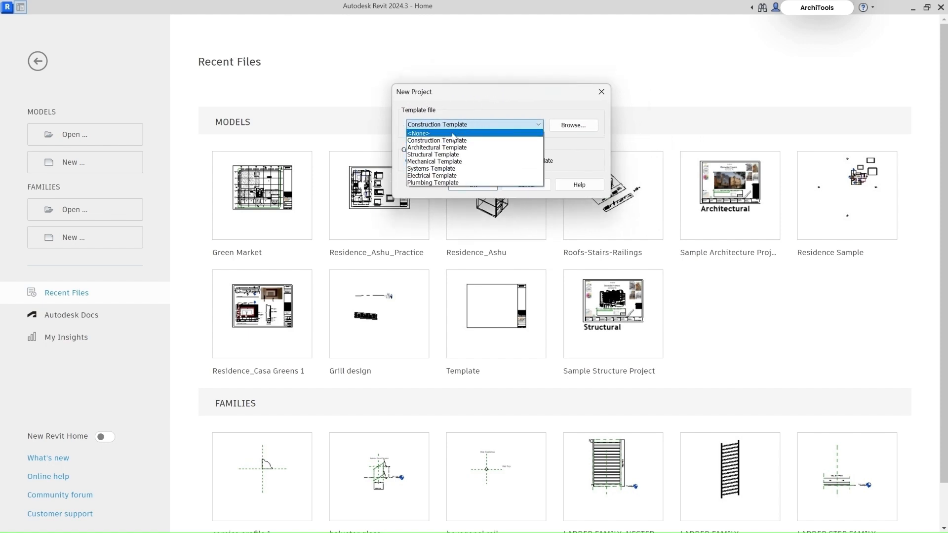
{"action": "left_click", "coordinate": [421, 133]}
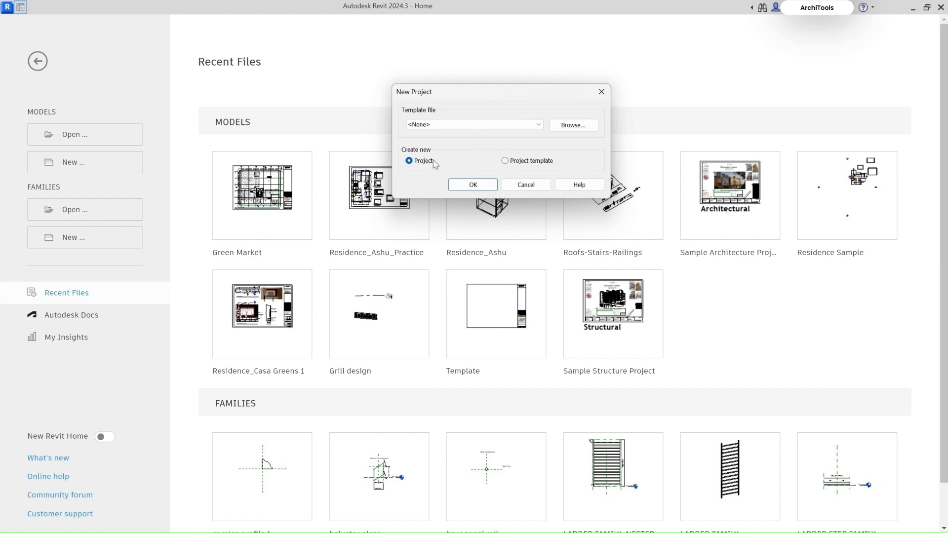
{"action": "left_click", "coordinate": [506, 160]}
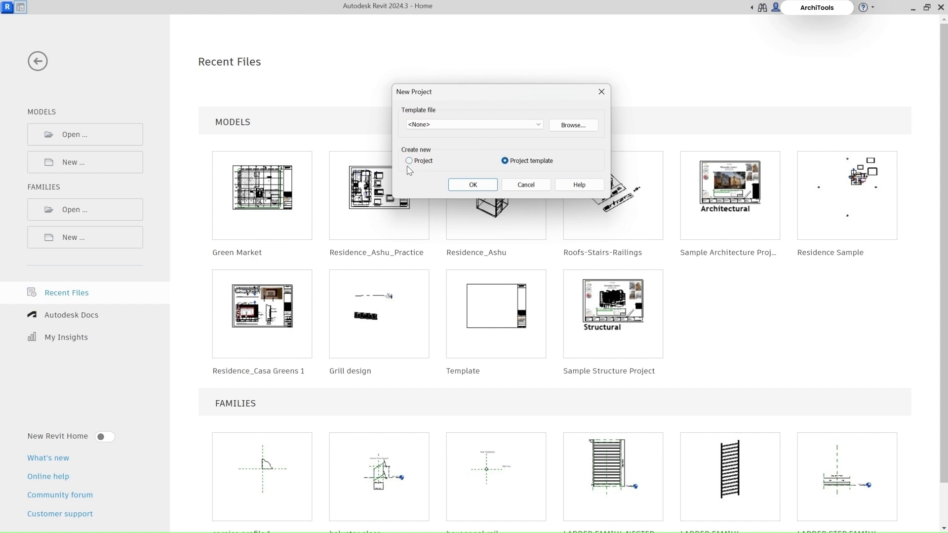
{"action": "left_click", "coordinate": [464, 186]}
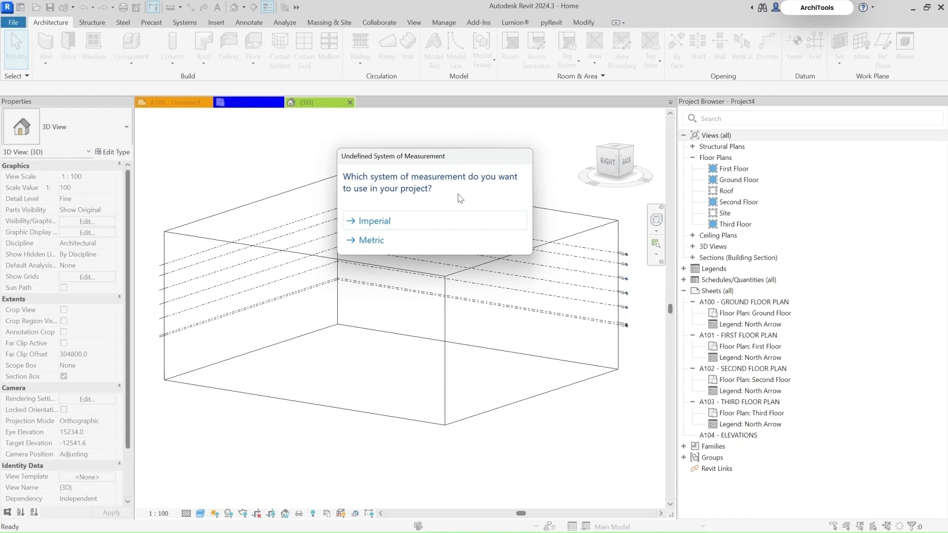
{"action": "left_click", "coordinate": [373, 241]}
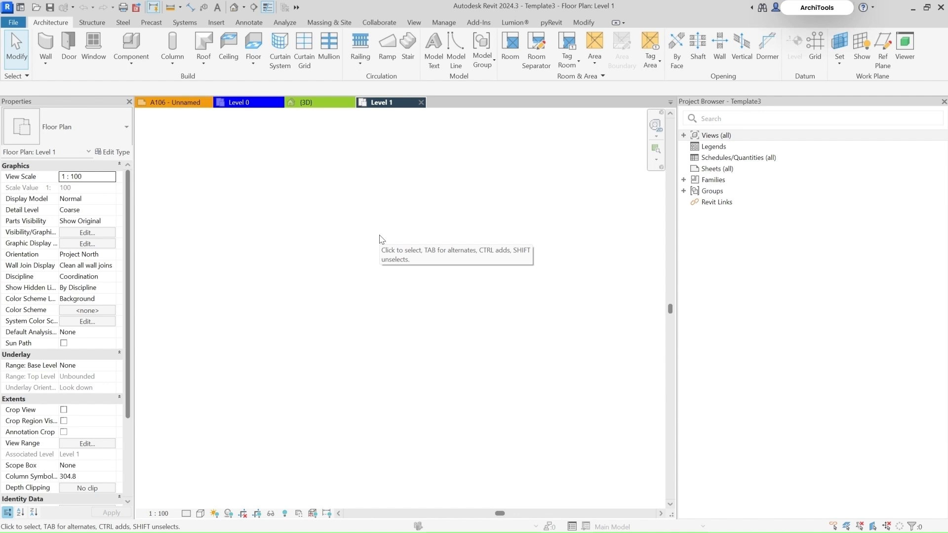
- Check which wall types the blank template offers, leaving the Wall tool without placing a wall
{"action": "left_click", "coordinate": [45, 45]}
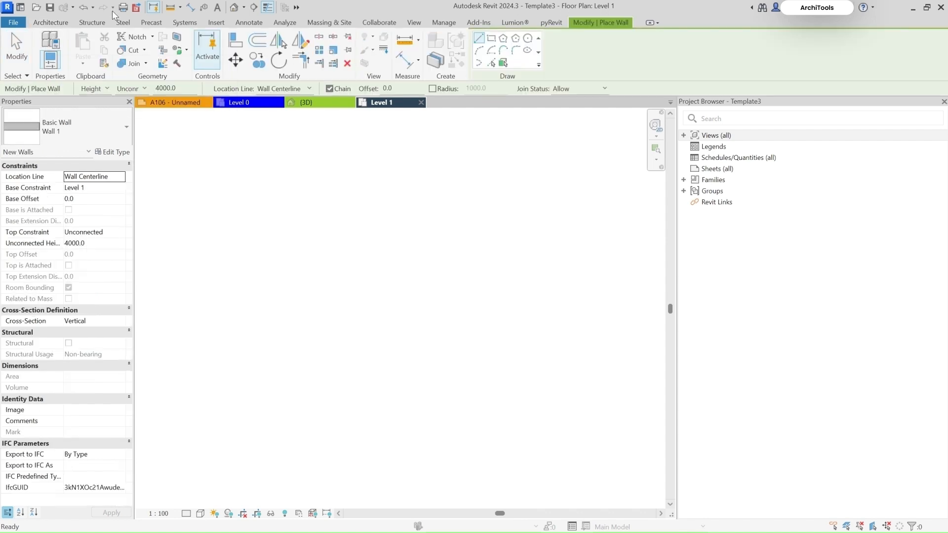
{"action": "left_click", "coordinate": [79, 127]}
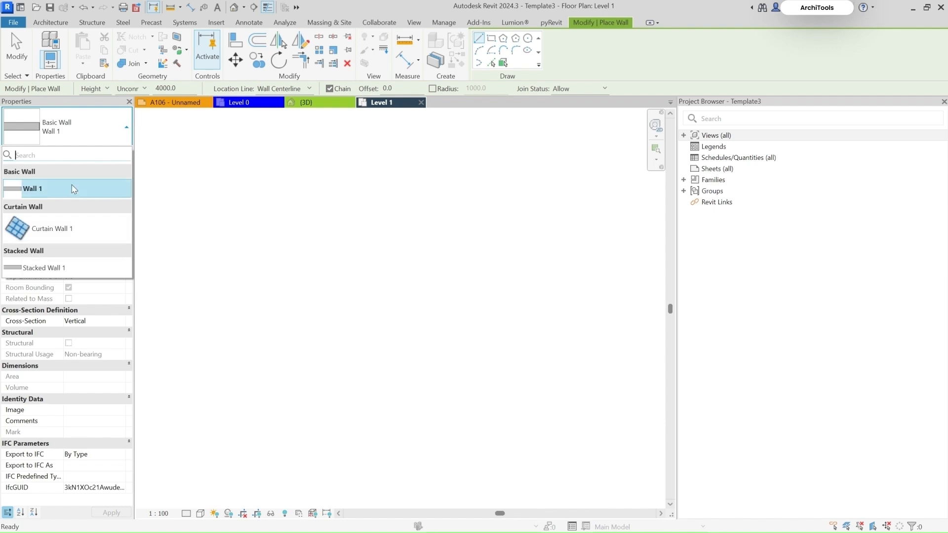
{"action": "left_click", "coordinate": [191, 168]}
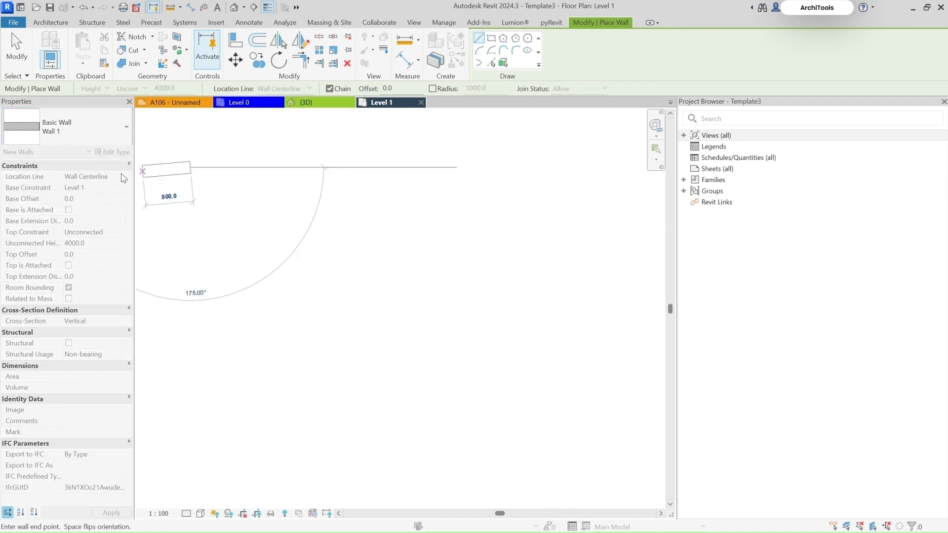
{"action": "key", "text": "Escape"}
{"action": "key", "text": "Escape"}
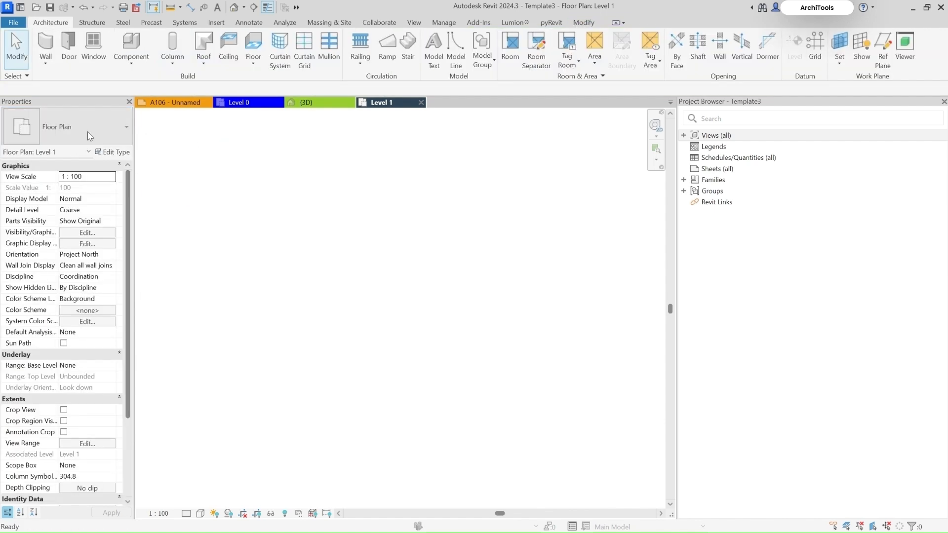
- Duplicate the basic wall type Wall 1 under the name "Wall 100mm"
{"action": "left_click", "coordinate": [55, 47]}
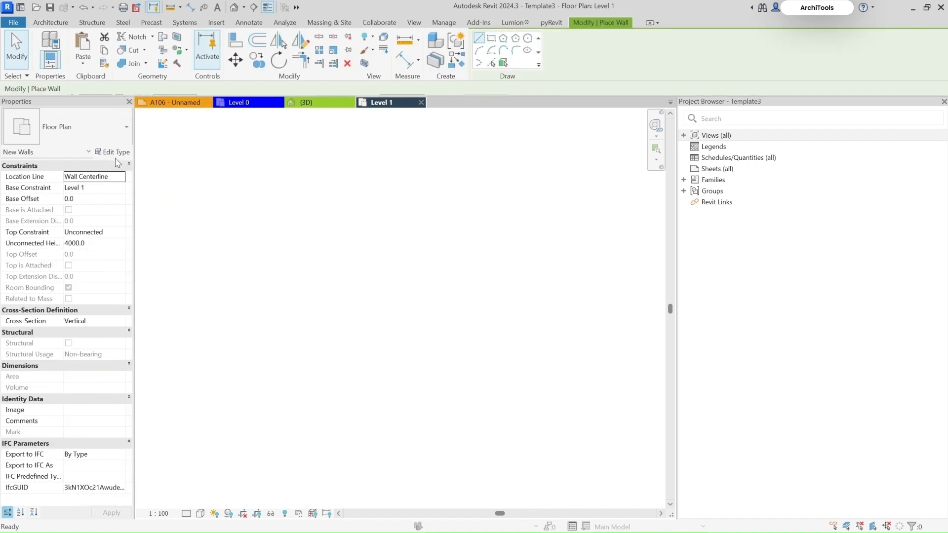
{"action": "left_click", "coordinate": [109, 153]}
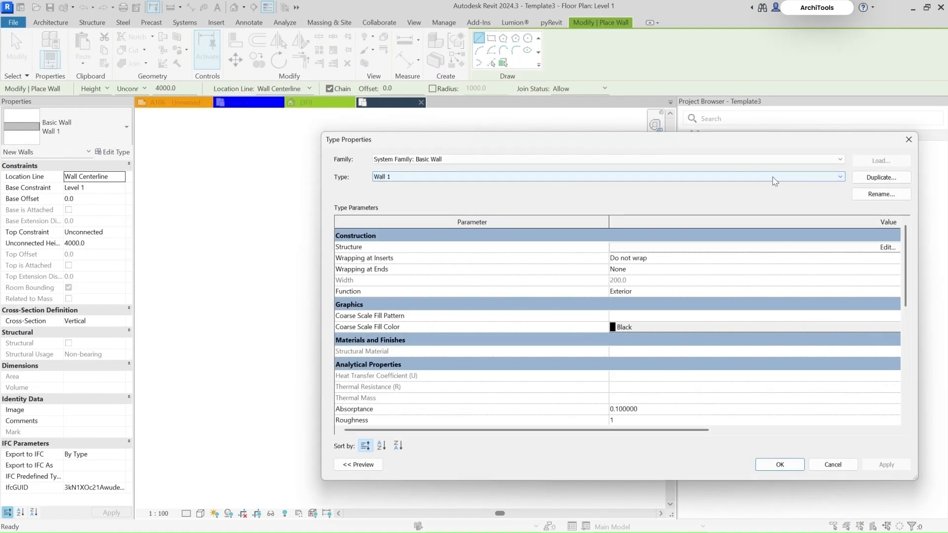
{"action": "left_click", "coordinate": [881, 177]}
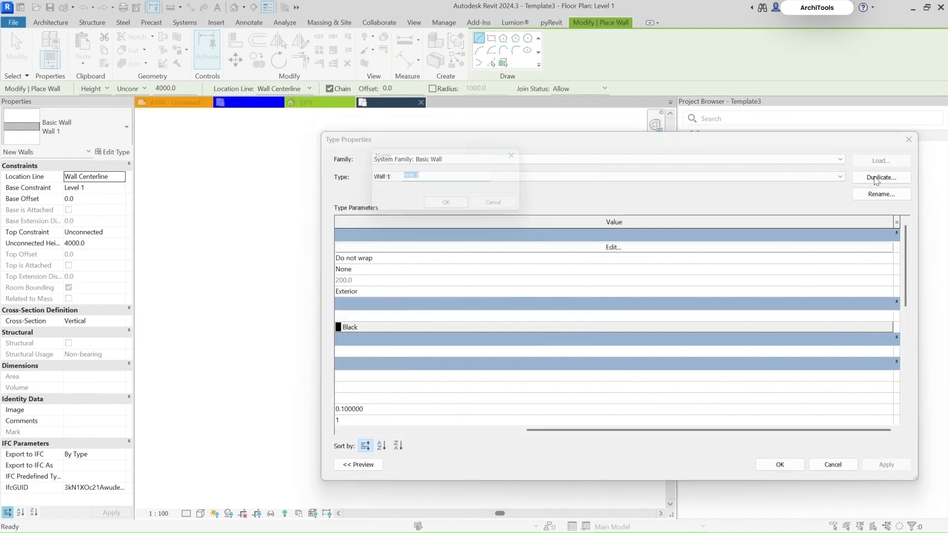
{"action": "left_click", "coordinate": [430, 177]}
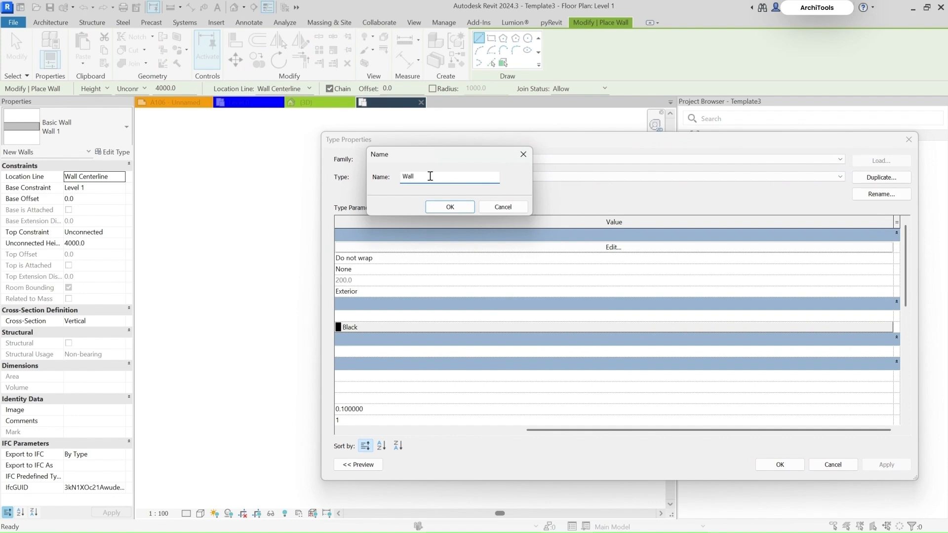
{"action": "type", "text": "100mm"}
{"action": "left_click", "coordinate": [449, 207]}
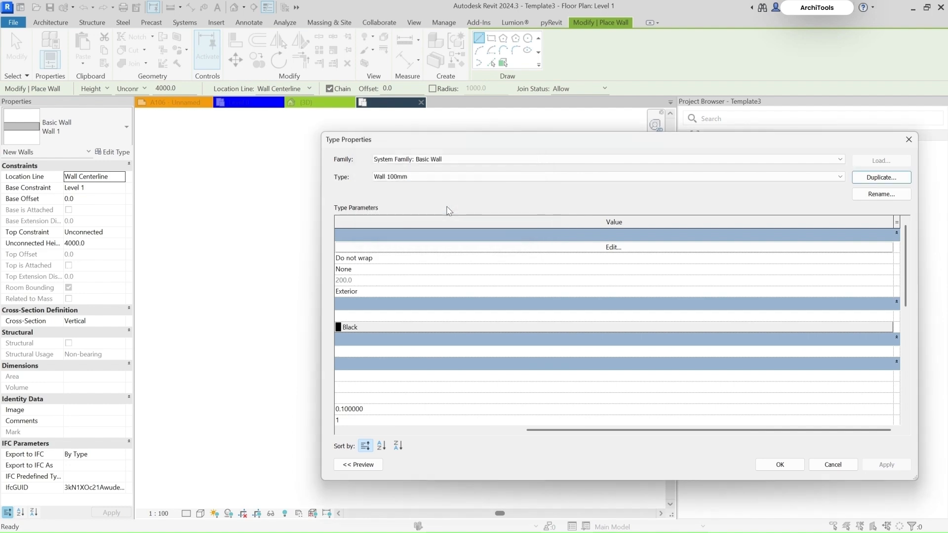
- Set the structure layer thickness of the Wall 100mm type to 100 mm and leave the Wall tool
{"action": "left_click", "coordinate": [478, 239]}
{"action": "left_click", "coordinate": [474, 239]}
{"action": "left_click", "coordinate": [487, 249]}
{"action": "left_click", "coordinate": [621, 245]}
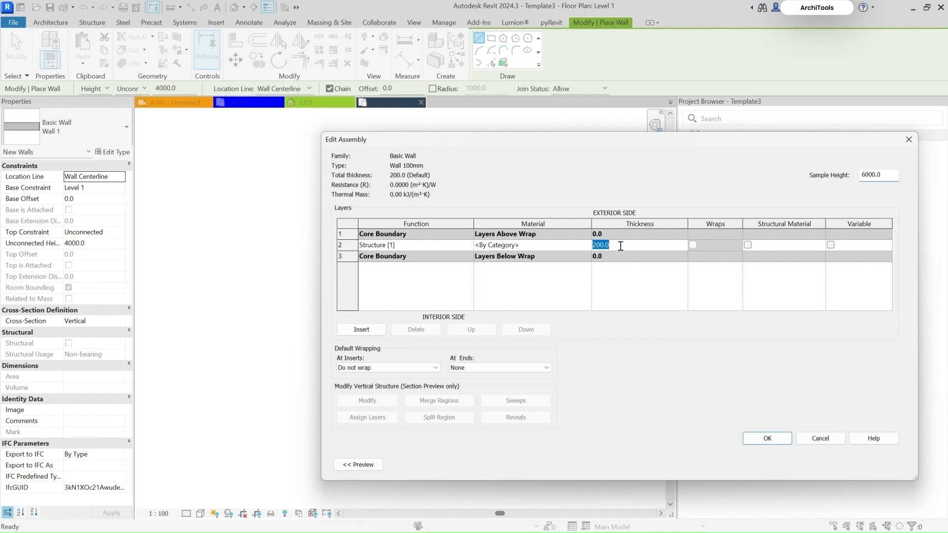
{"action": "type", "text": "100"}
{"action": "left_click", "coordinate": [771, 439]}
{"action": "left_click", "coordinate": [779, 463]}
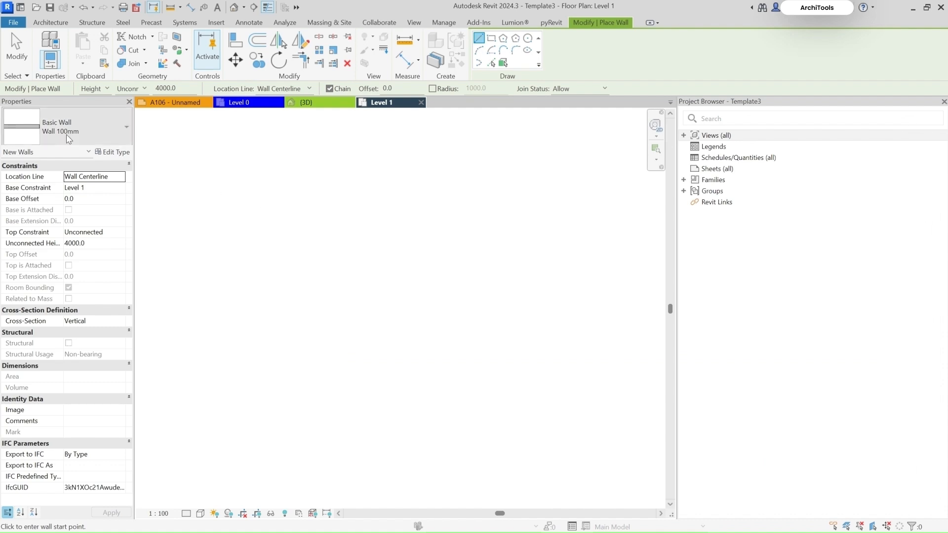
{"action": "left_click", "coordinate": [17, 49]}
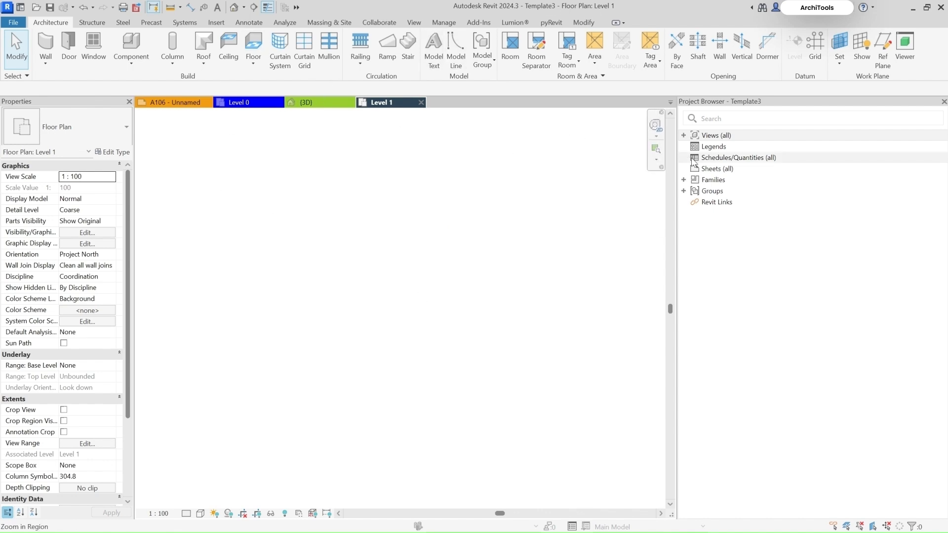
- Expand the template's view categories and save it as a template file named Template3 on the Desktop
{"action": "left_click", "coordinate": [686, 138]}
{"action": "left_click", "coordinate": [685, 136]}
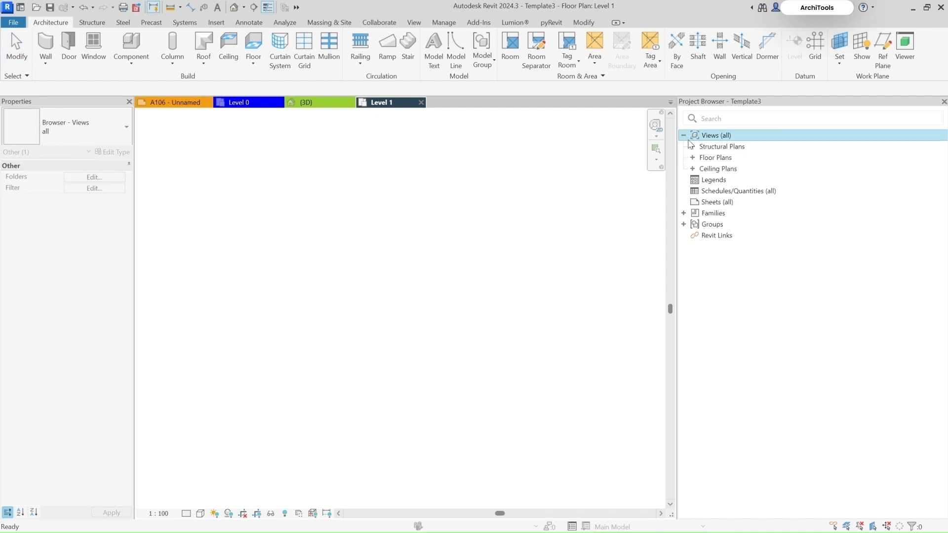
{"action": "left_click", "coordinate": [7, 24]}
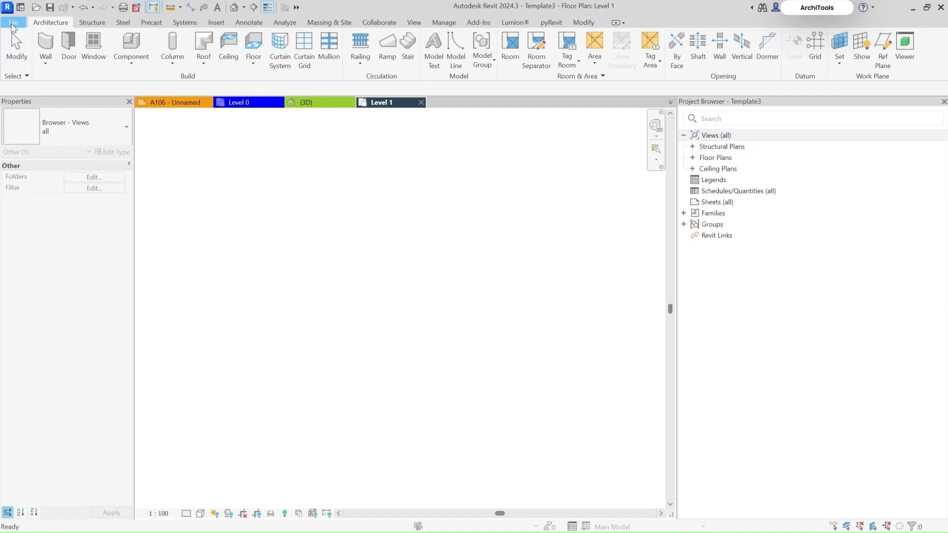
{"action": "mouse_move", "coordinate": [62, 170]}
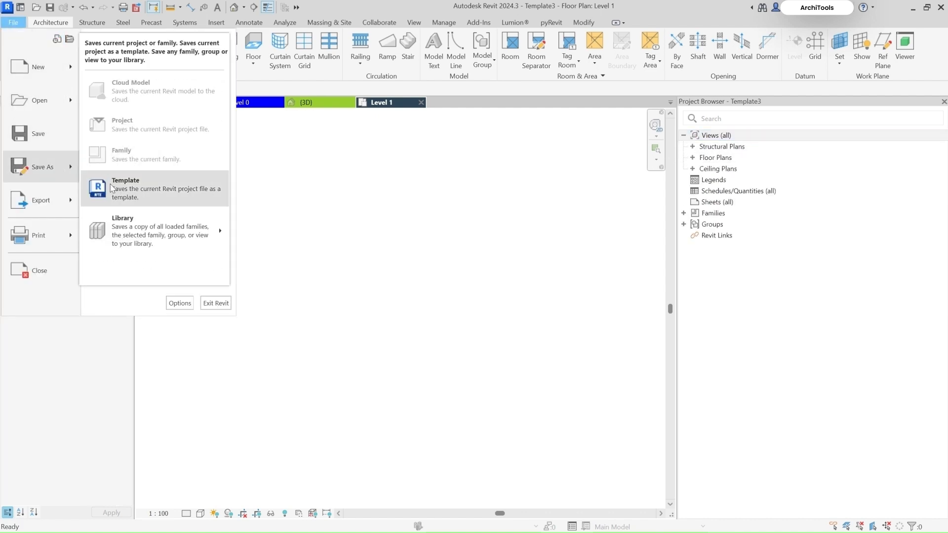
{"action": "left_click", "coordinate": [148, 193]}
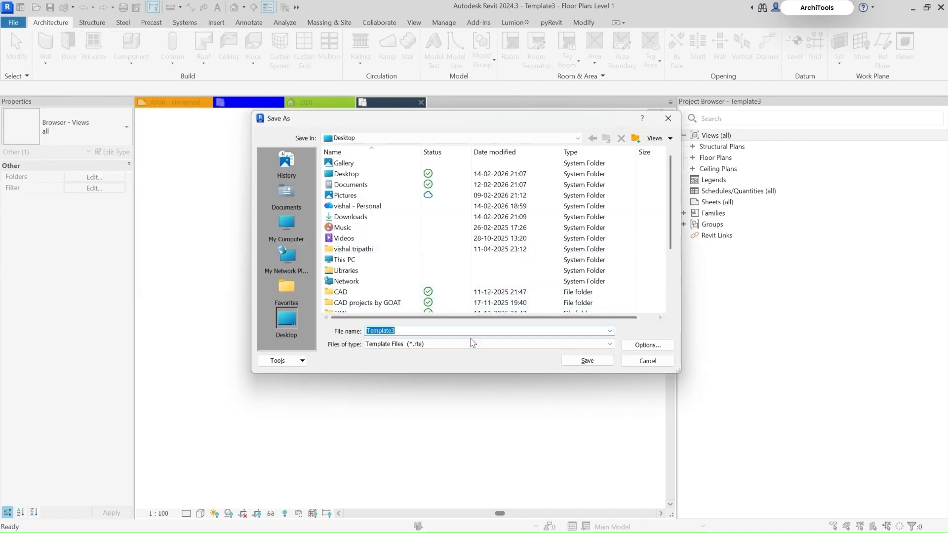
{"action": "key", "text": "Return"}
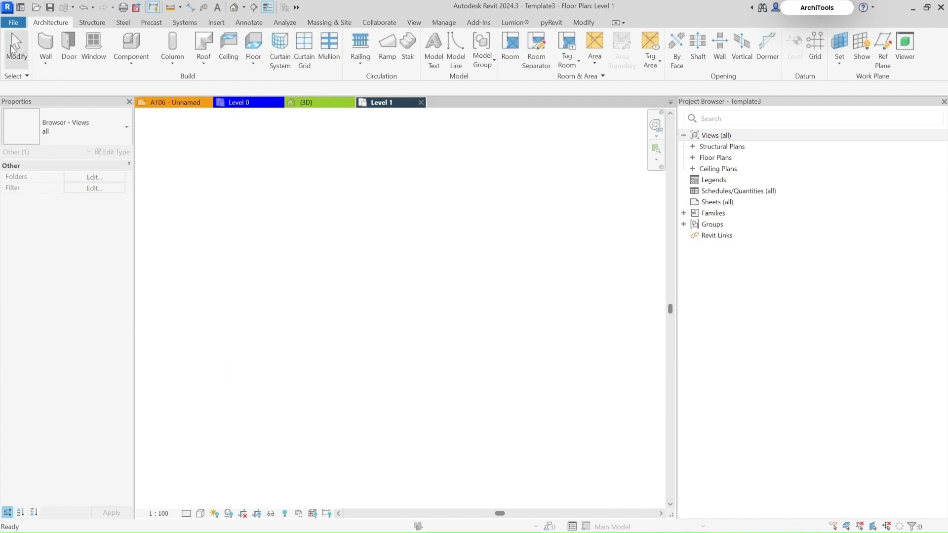
{"action": "left_click", "coordinate": [21, 7]}
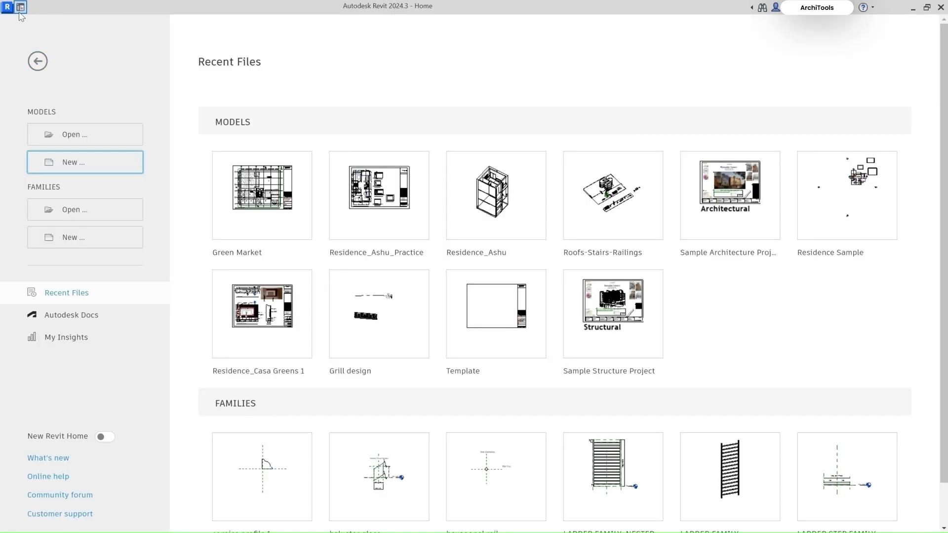
{"action": "left_click", "coordinate": [85, 163]}
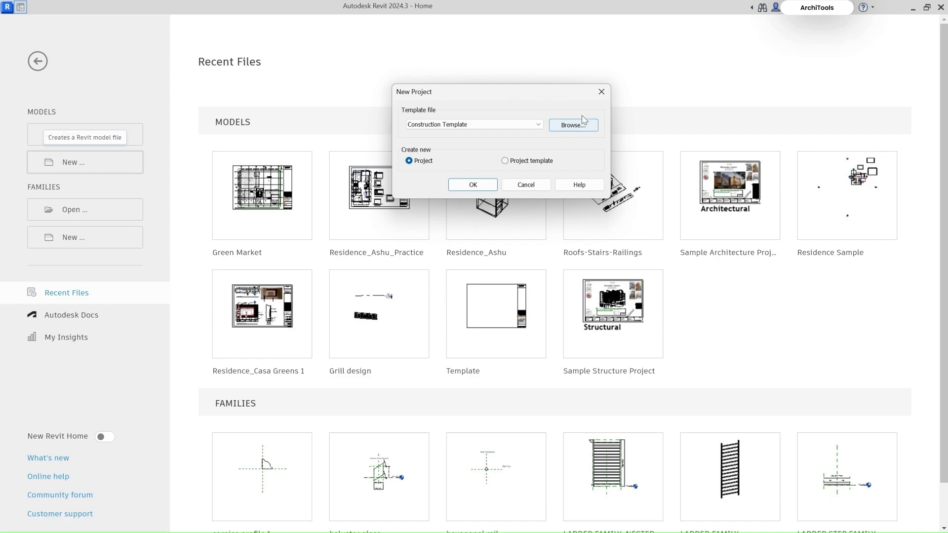
{"action": "key", "text": "Escape"}
{"action": "left_click", "coordinate": [42, 64]}
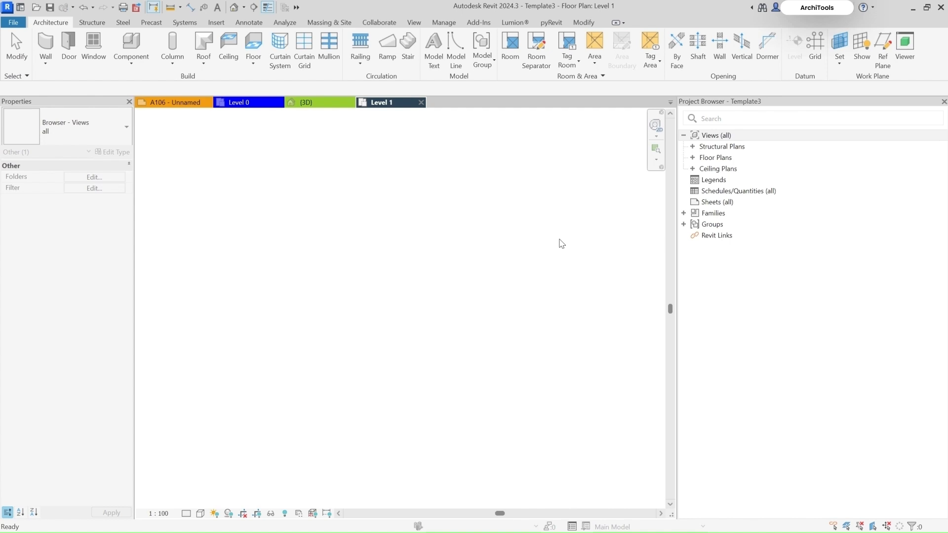
- Close Template3 without saving changes and bring up sheet A106 of Residence_Ashu_Practice, dismissing the save reminder
{"action": "left_click", "coordinate": [421, 102]}
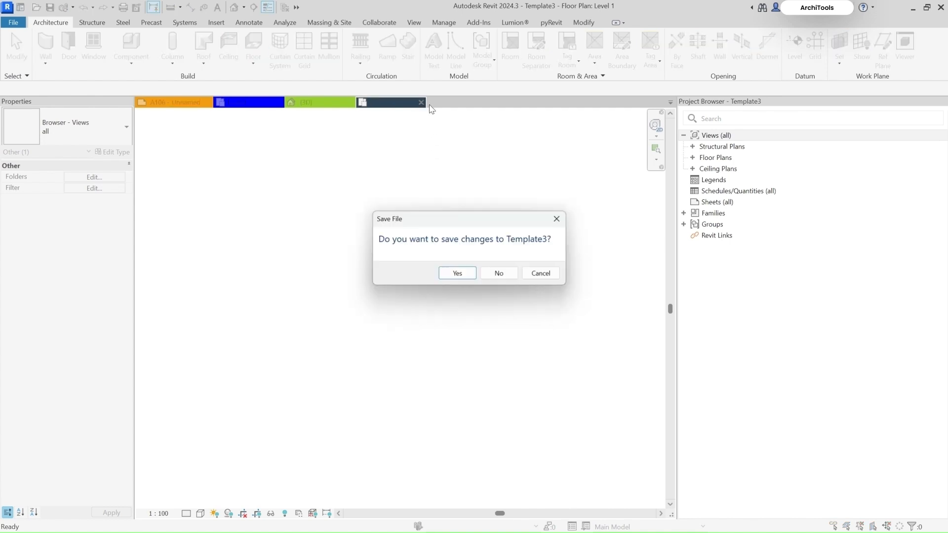
{"action": "left_click", "coordinate": [496, 271]}
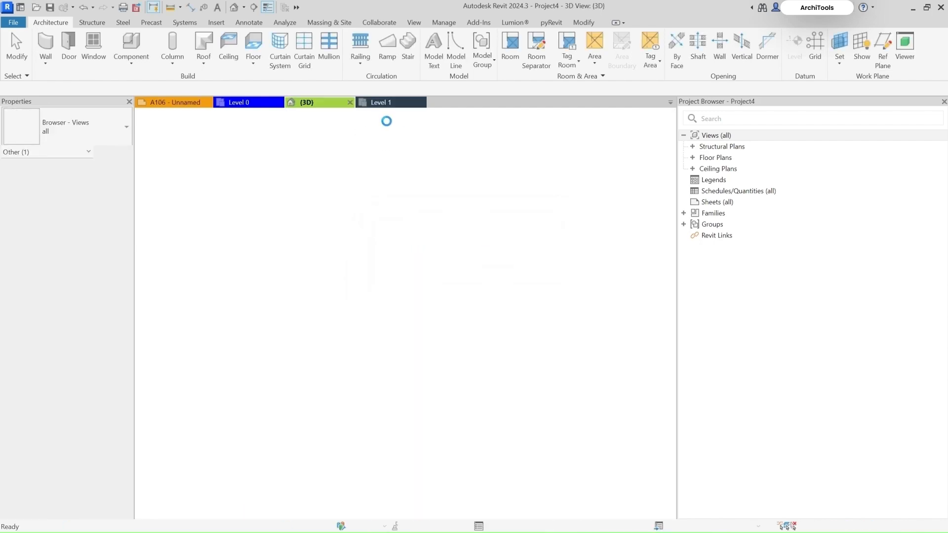
{"action": "left_click", "coordinate": [242, 103]}
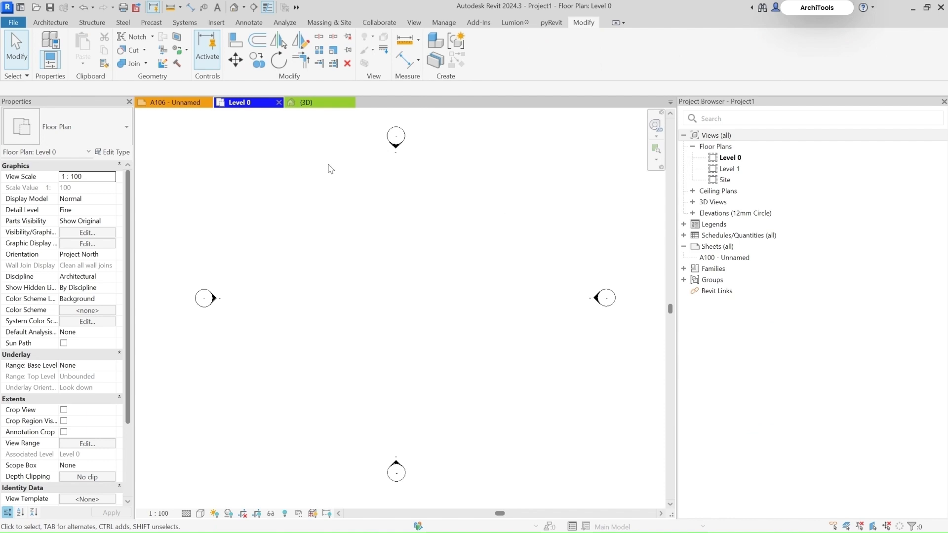
{"action": "left_click", "coordinate": [171, 103]}
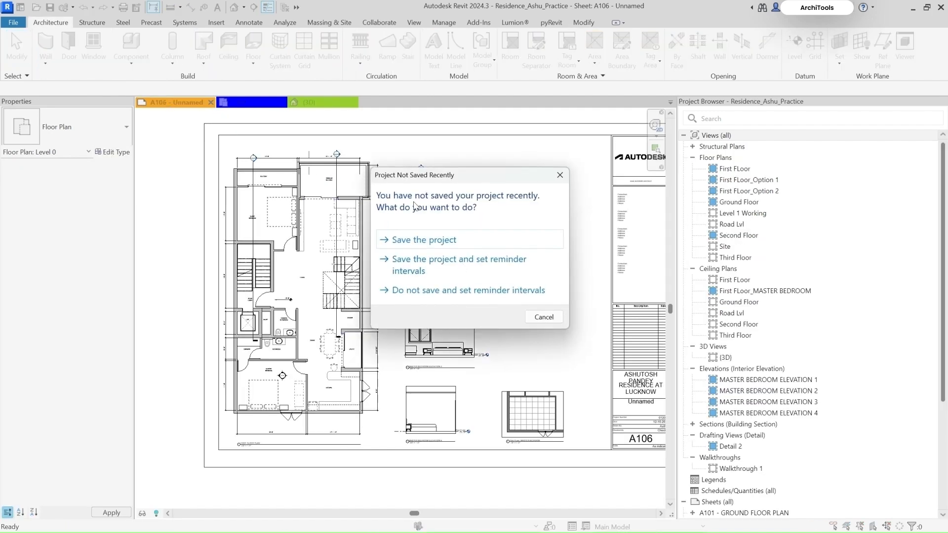
{"action": "left_click", "coordinate": [560, 175]}
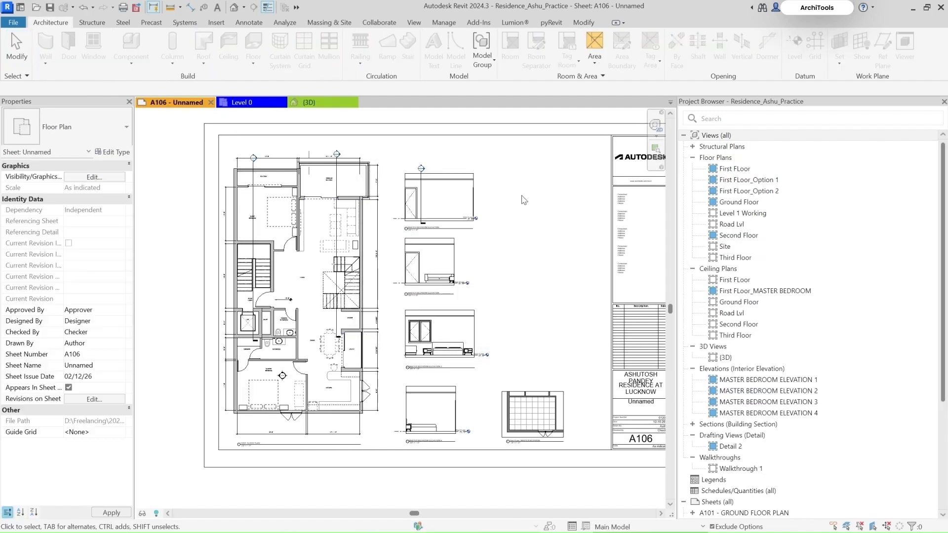
- Activate the first floor plan viewport on sheet A106 and check which view templates the project offers, without changing the assigned one
{"action": "double_click", "coordinate": [323, 287]}
{"action": "scroll", "coordinate": [113, 353], "scroll_direction": "down", "scroll_amount": 5}
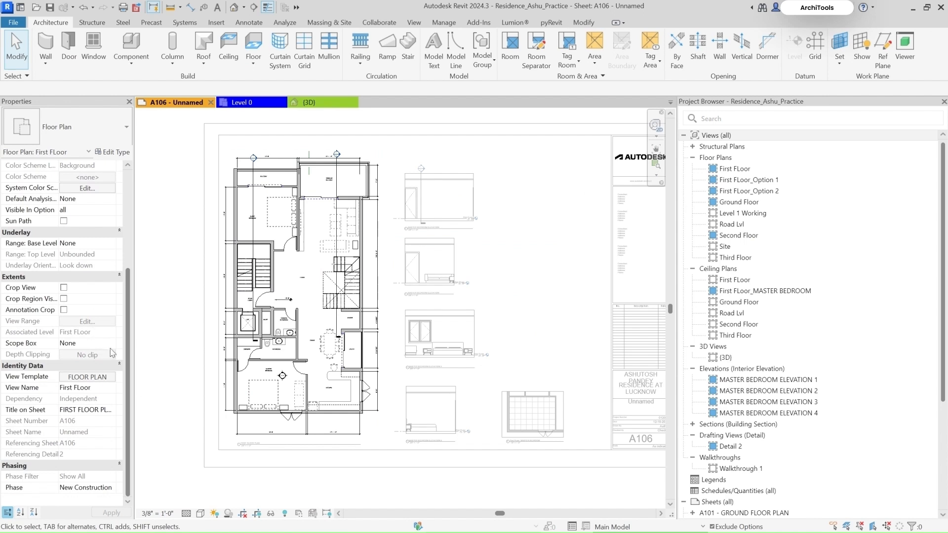
{"action": "left_click", "coordinate": [85, 379]}
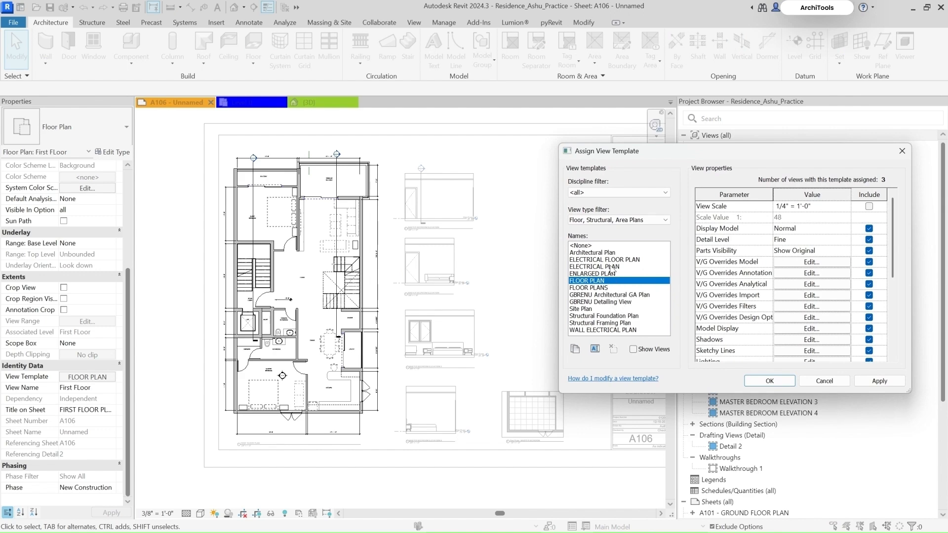
{"action": "key", "text": "Escape"}
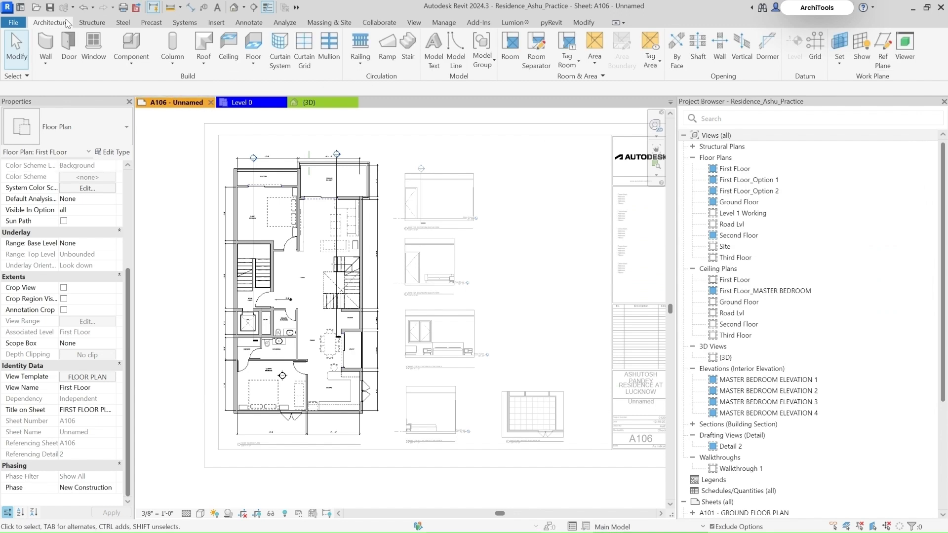
- Open the Green Market project from the recent files, ignoring its unresolved references
{"action": "left_click", "coordinate": [20, 7]}
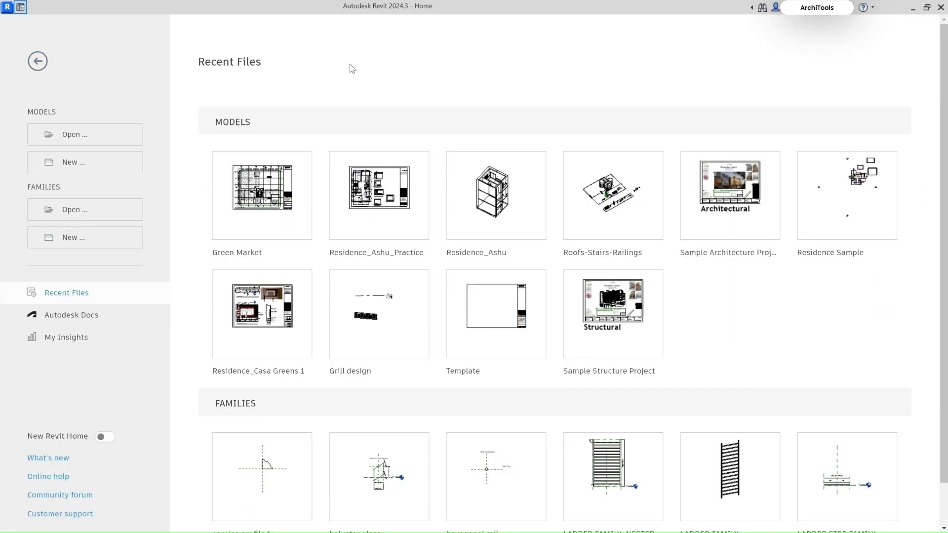
{"action": "key", "text": "ctrl+d"}
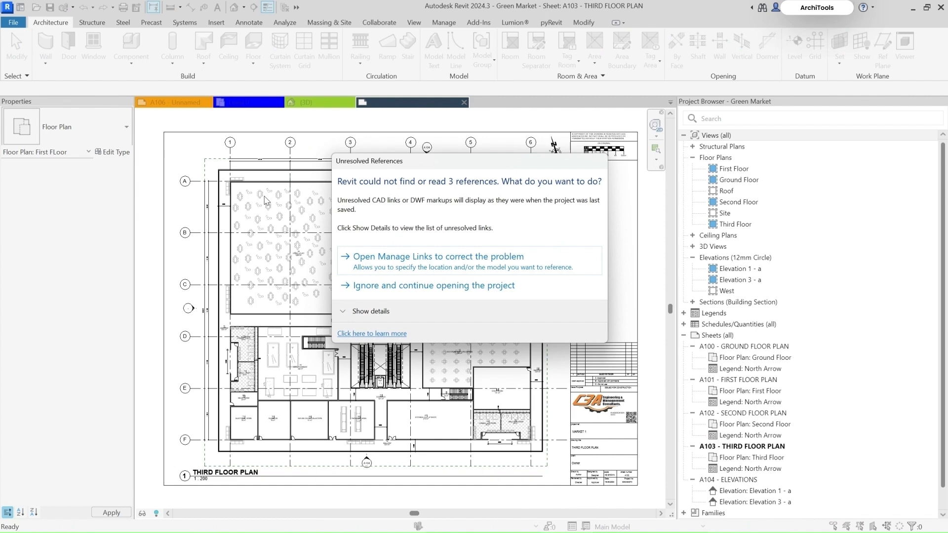
{"action": "left_click", "coordinate": [389, 290]}
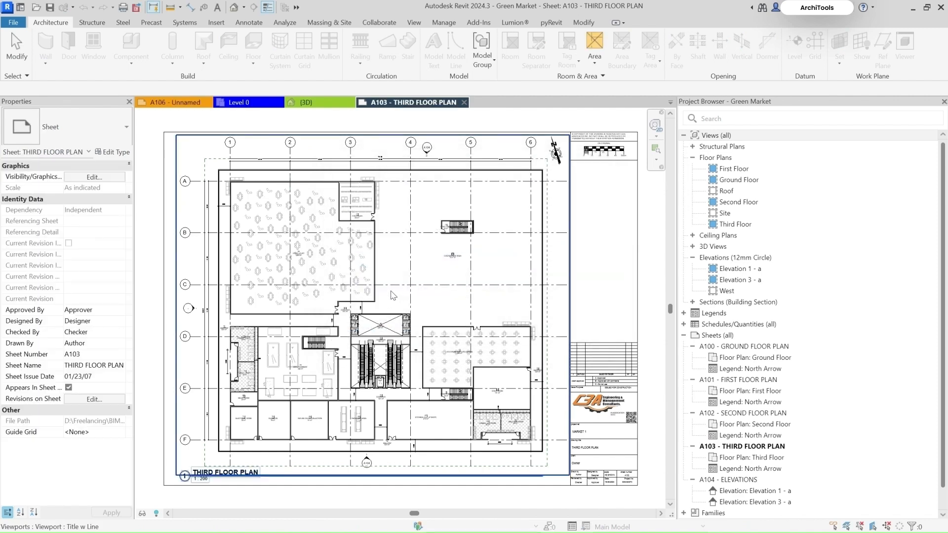
- Activate the third floor plan viewport on sheet A103 and check Green Market's view templates, keeping the current assignment
{"action": "double_click", "coordinate": [403, 136]}
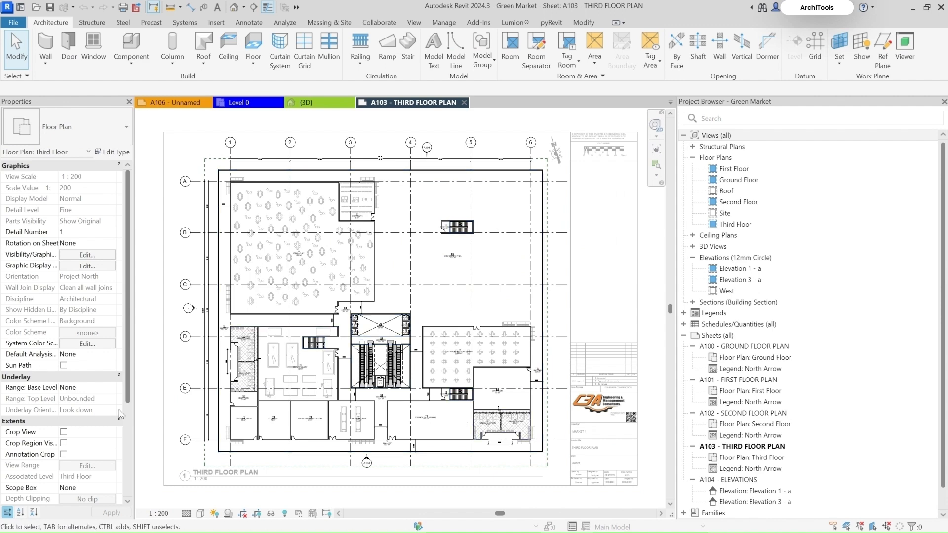
{"action": "scroll", "coordinate": [79, 424], "scroll_direction": "down", "scroll_amount": 5}
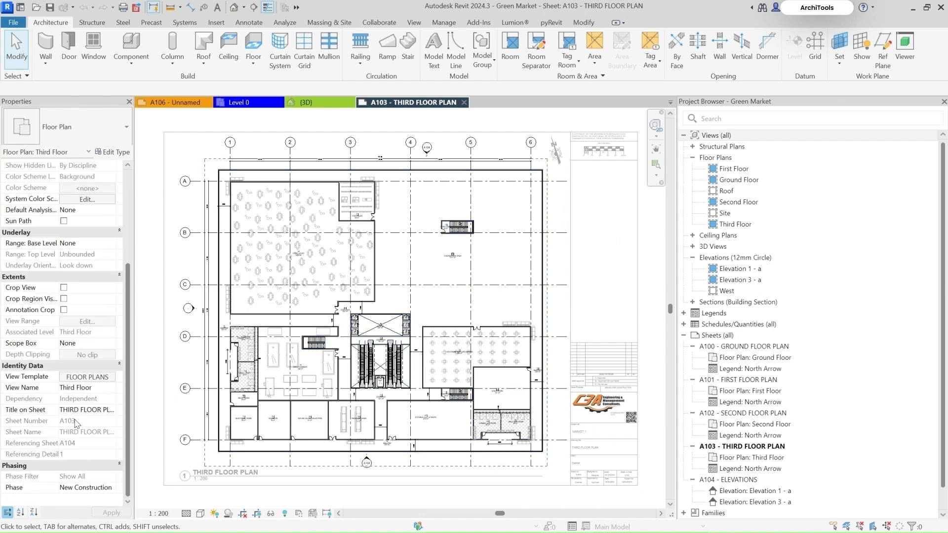
{"action": "left_click", "coordinate": [76, 377]}
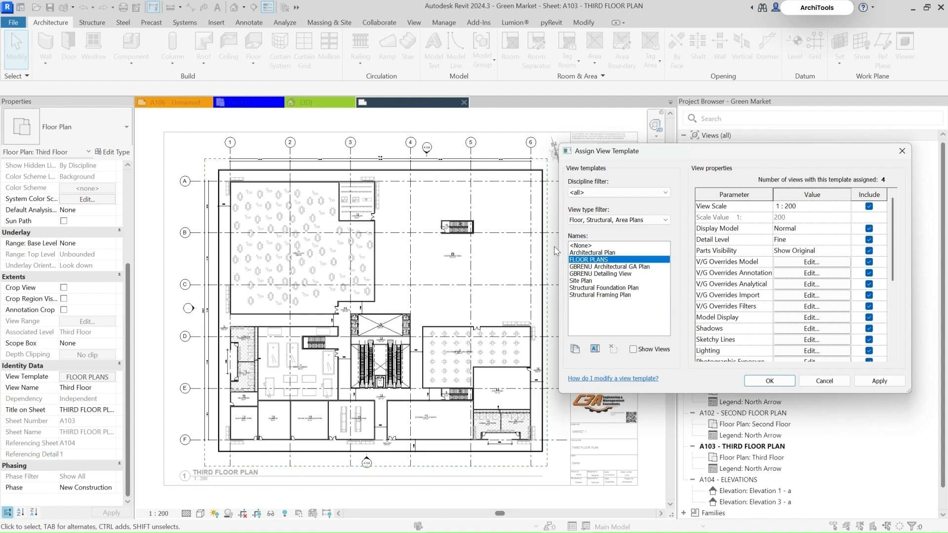
{"action": "left_click", "coordinate": [902, 151]}
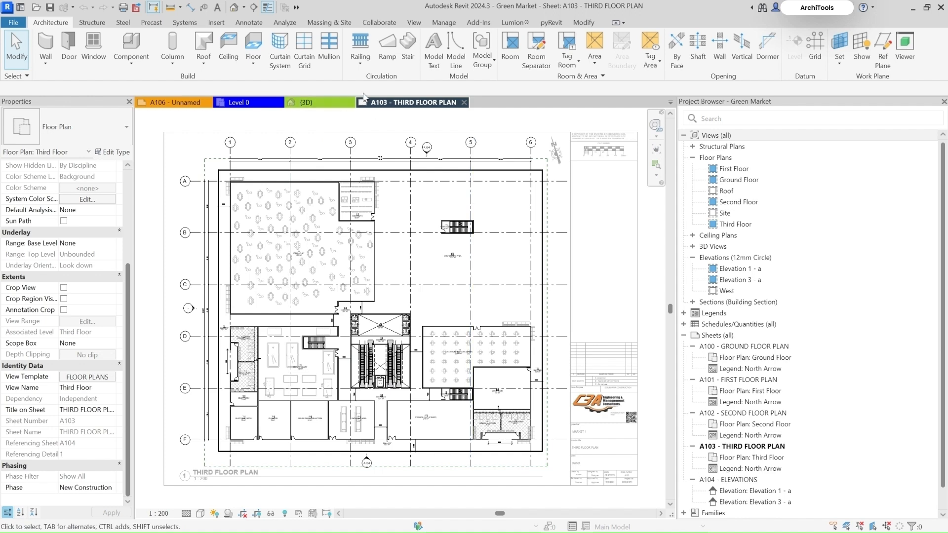
- Start Transfer Project Standards in Green Market with Residence_Ashu_Practice as the project to copy from
{"action": "left_click", "coordinate": [444, 23]}
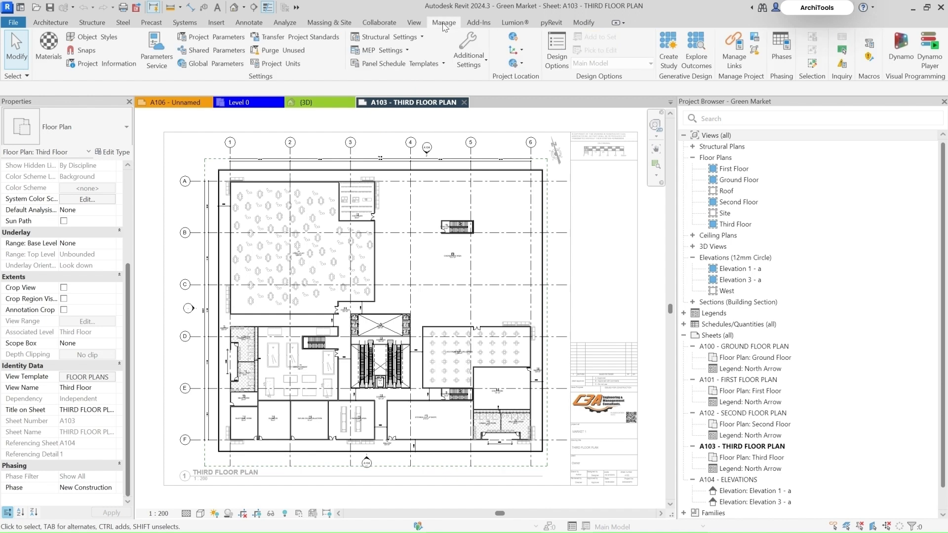
{"action": "left_click", "coordinate": [291, 40]}
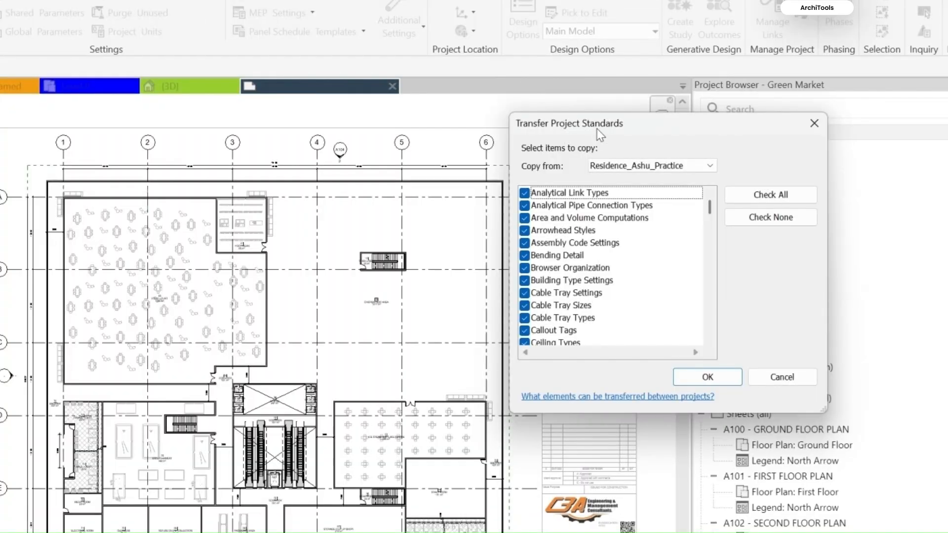
{"action": "left_click_drag", "start_coordinate": [597, 129], "coordinate": [378, 145]}
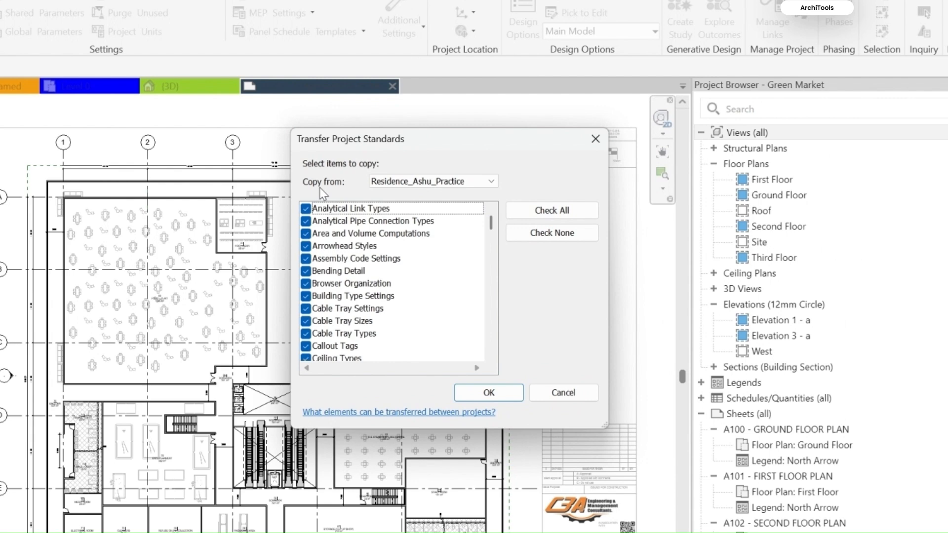
{"action": "left_click", "coordinate": [427, 187]}
{"action": "left_click", "coordinate": [458, 170]}
{"action": "left_click", "coordinate": [438, 183]}
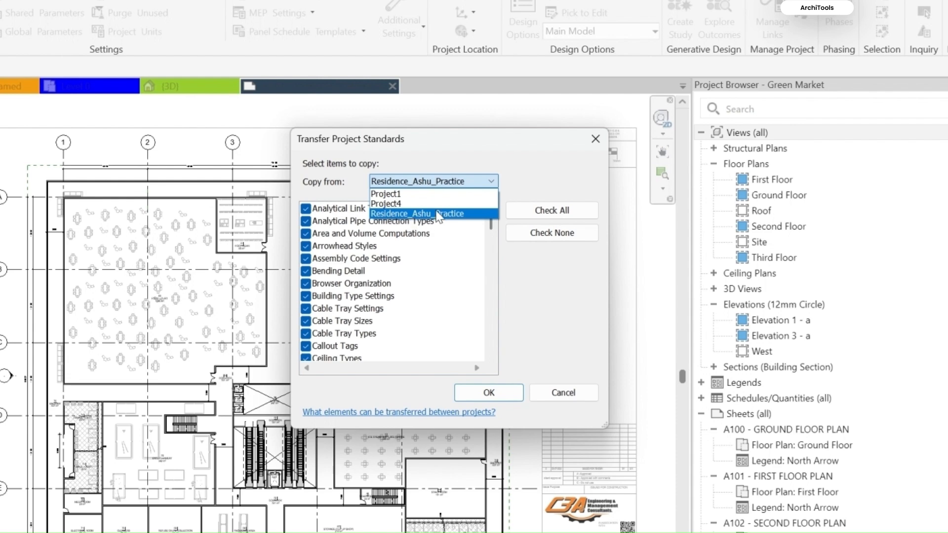
{"action": "left_click", "coordinate": [453, 214]}
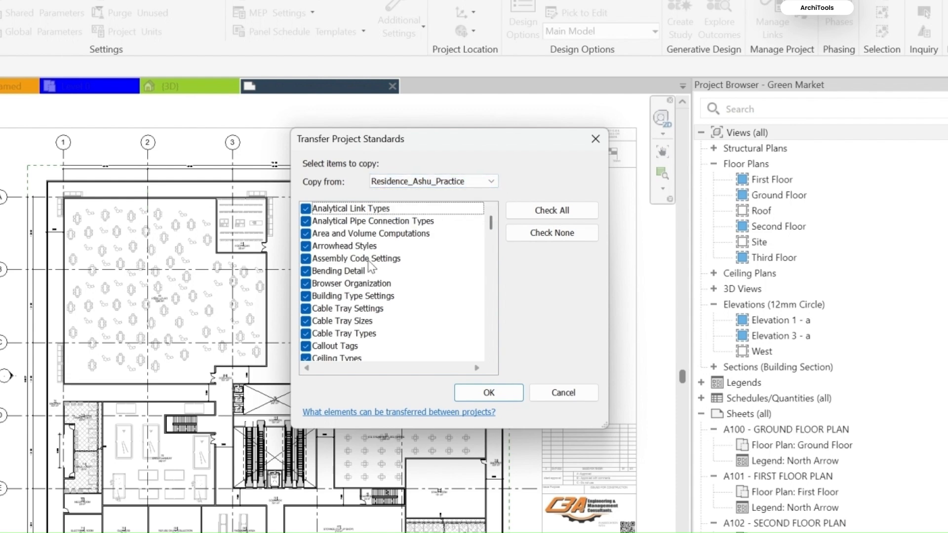
- Look through the transferable standards, including browser organization, dimension styles and elevation tag types, and locate View Templates
{"action": "scroll", "coordinate": [341, 291], "scroll_direction": "down", "scroll_amount": 6}
{"action": "scroll", "coordinate": [337, 296], "scroll_direction": "up", "scroll_amount": 5}
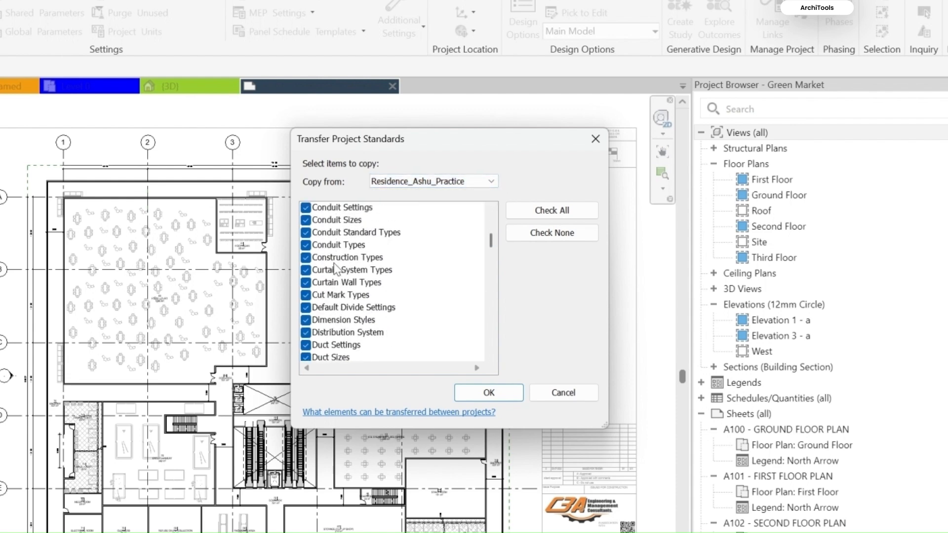
{"action": "left_click", "coordinate": [347, 246]}
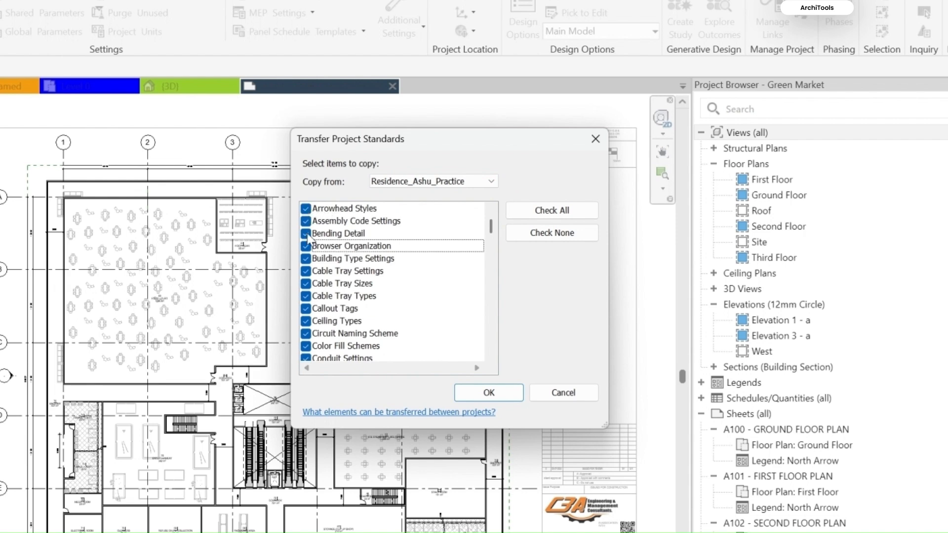
{"action": "scroll", "coordinate": [315, 346], "scroll_direction": "down", "scroll_amount": 1}
{"action": "scroll", "coordinate": [326, 316], "scroll_direction": "down", "scroll_amount": 5}
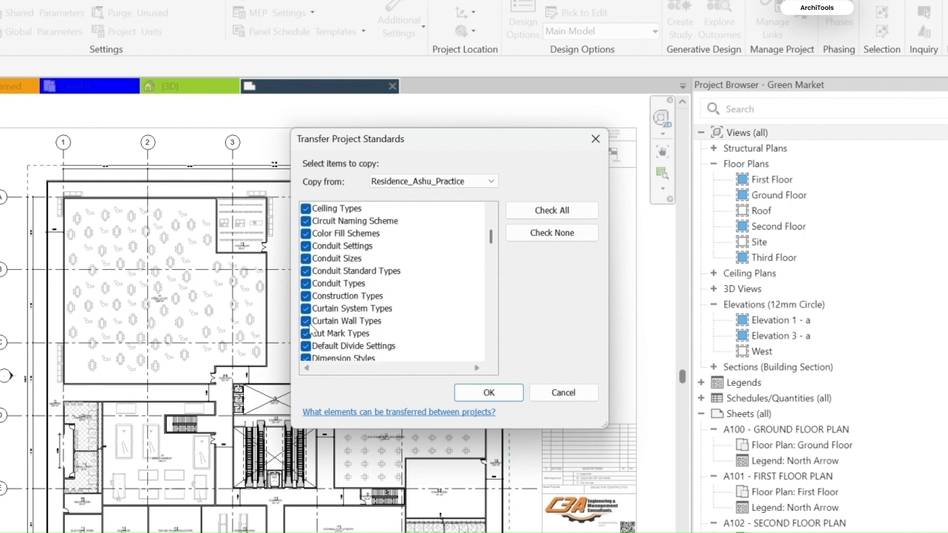
{"action": "left_click", "coordinate": [335, 297]}
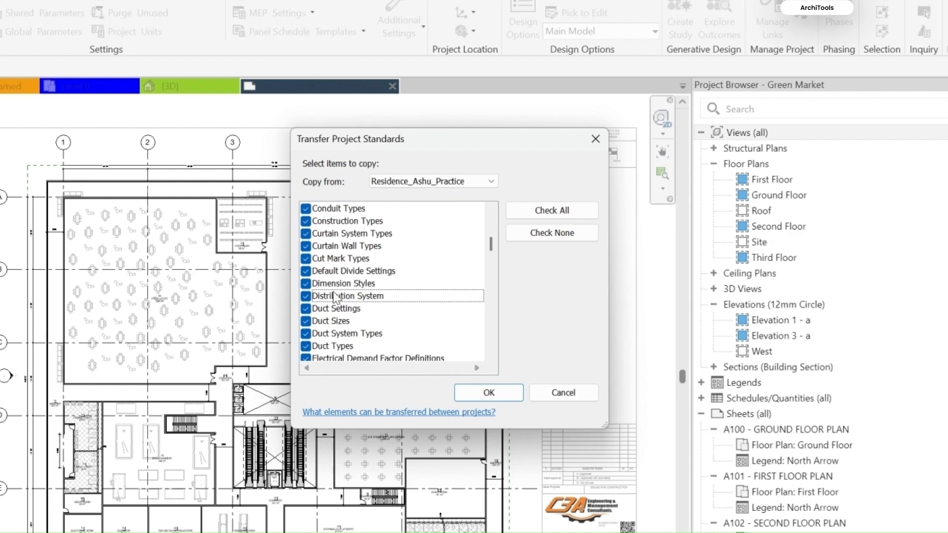
{"action": "scroll", "coordinate": [337, 295], "scroll_direction": "down", "scroll_amount": 3}
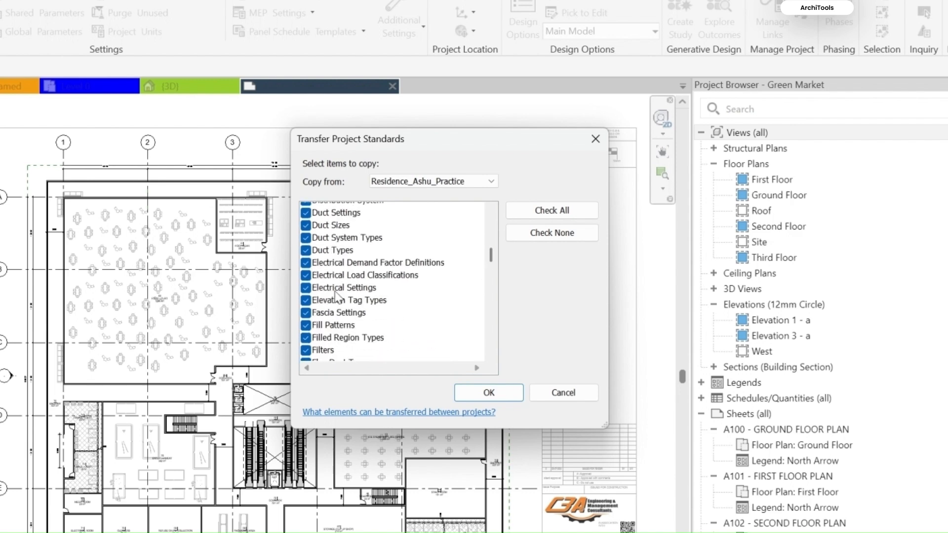
{"action": "left_click", "coordinate": [340, 286]}
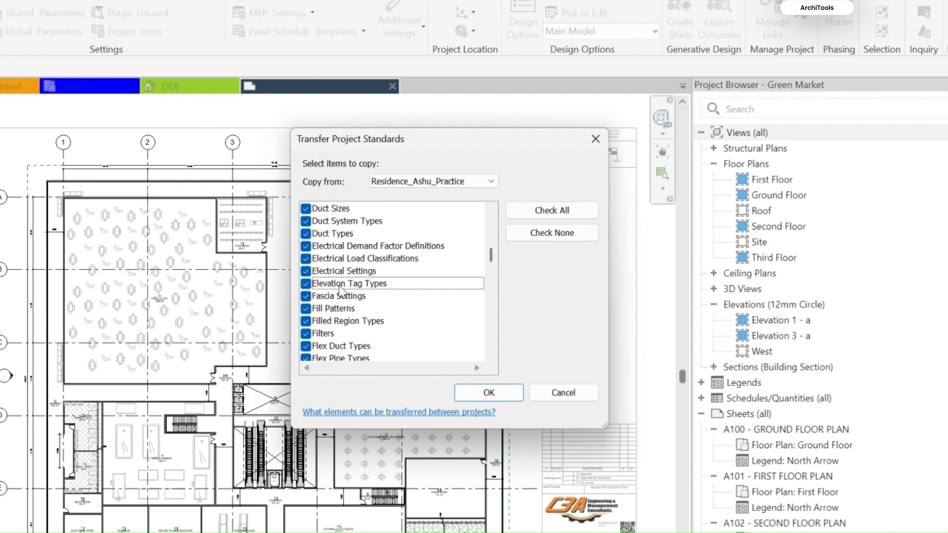
{"action": "key", "text": "v"}
{"action": "scroll", "coordinate": [340, 290], "scroll_direction": "down", "scroll_amount": 2}
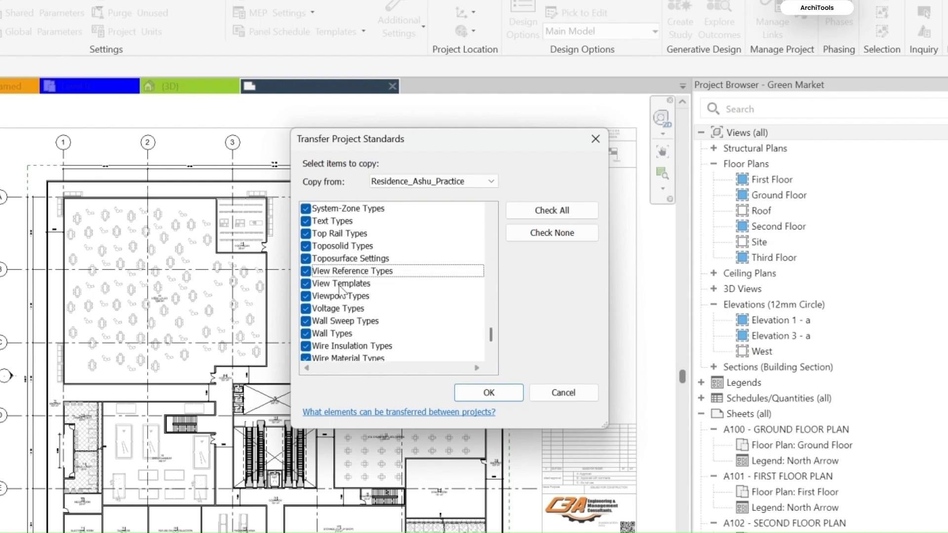
{"action": "left_click", "coordinate": [347, 285]}
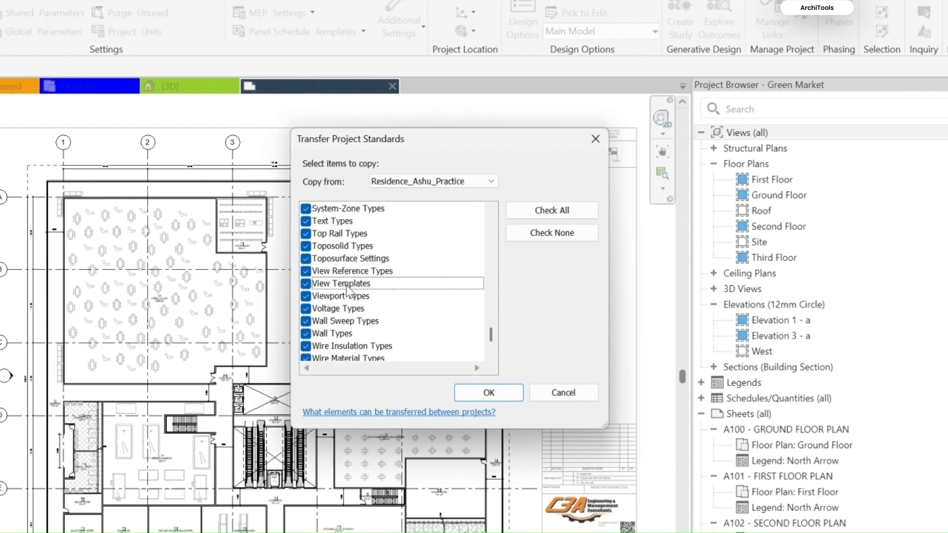
- Copy only View Templates into Green Market, overwriting duplicate types, and check the view templates available for the Third Floor plan without reassigning one
{"action": "left_click", "coordinate": [545, 236]}
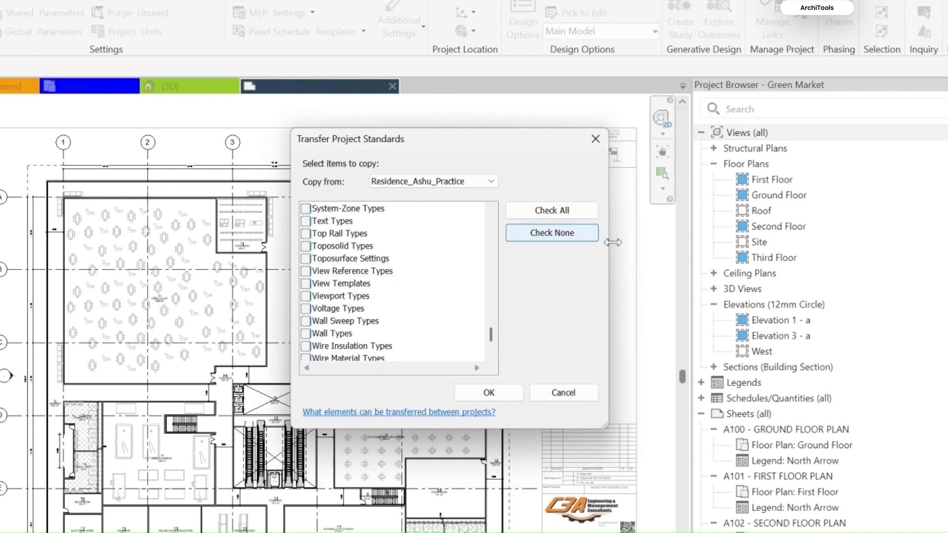
{"action": "left_click", "coordinate": [306, 284]}
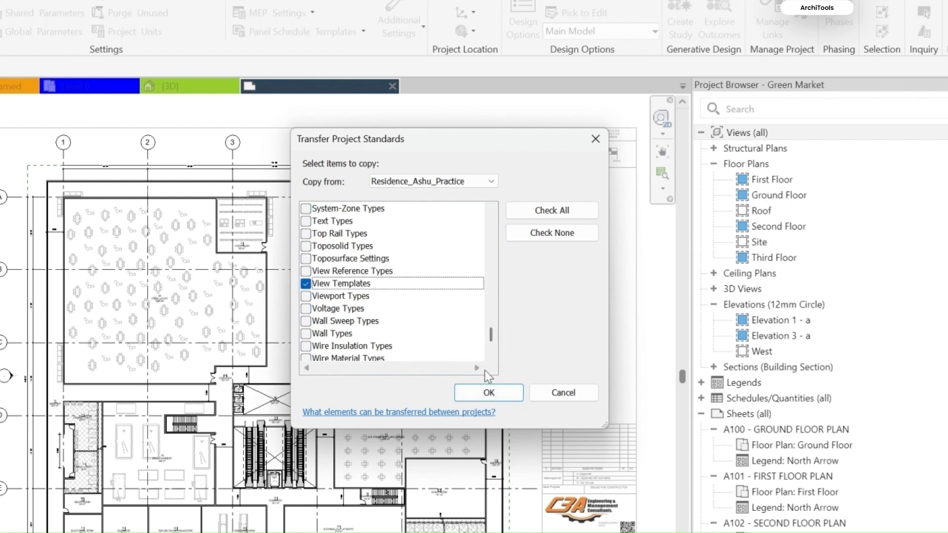
{"action": "left_click", "coordinate": [478, 394]}
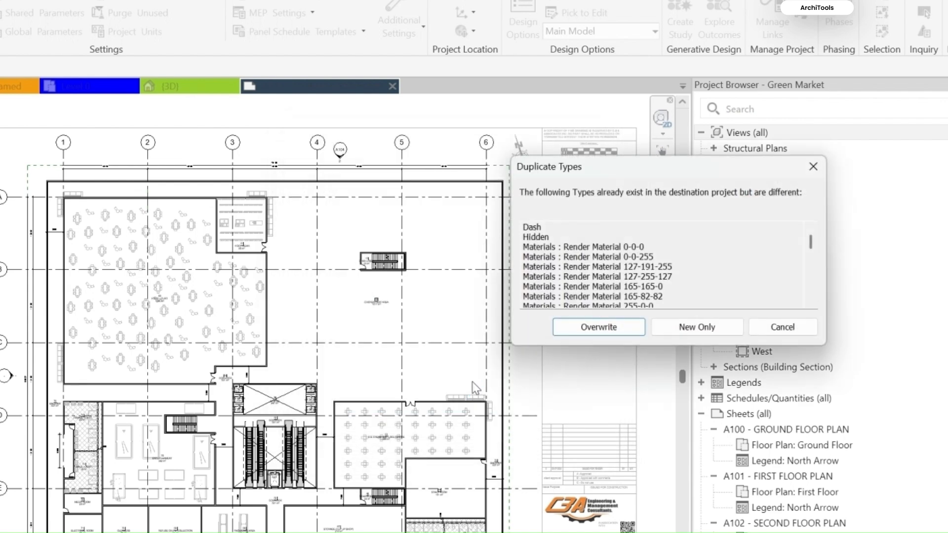
{"action": "mouse_move", "coordinate": [594, 170]}
{"action": "left_mouse_down"}
{"action": "mouse_move", "coordinate": [242, 165]}
{"action": "mouse_move", "coordinate": [256, 212]}
{"action": "left_mouse_up"}
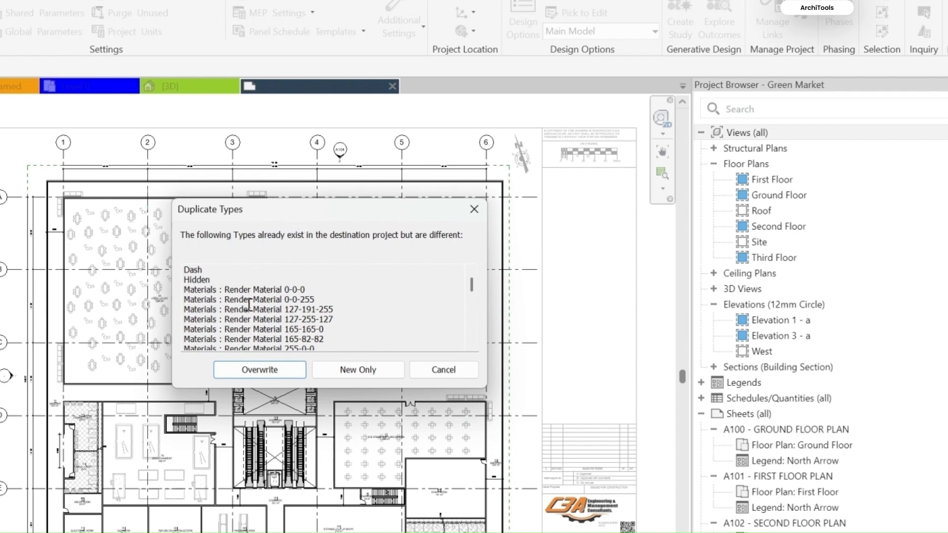
{"action": "scroll", "coordinate": [249, 305], "scroll_direction": "down", "scroll_amount": 4}
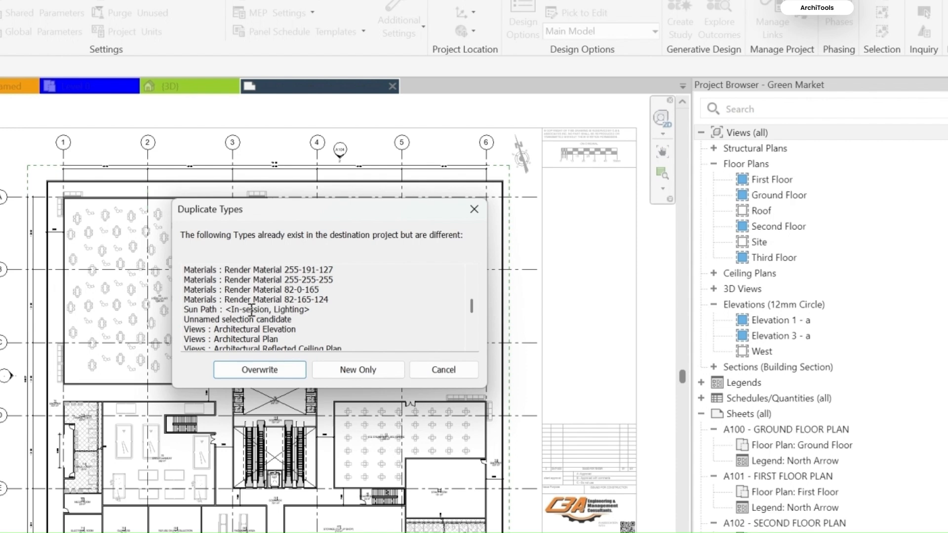
{"action": "left_click", "coordinate": [261, 371]}
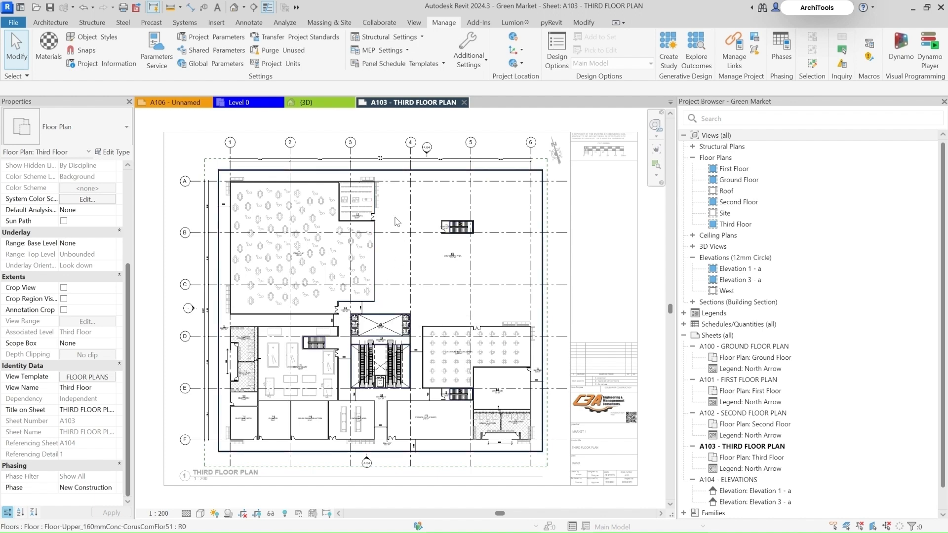
{"action": "left_click", "coordinate": [89, 377]}
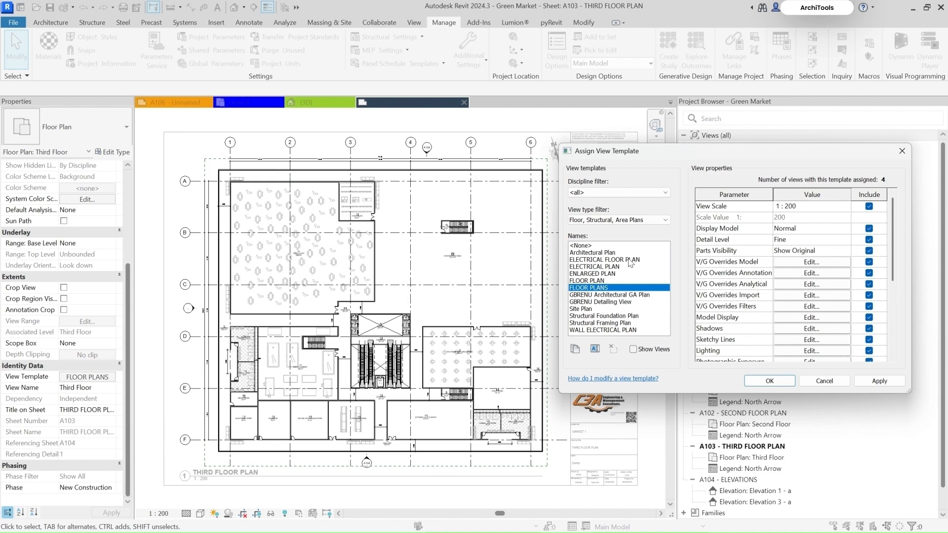
{"action": "left_click", "coordinate": [903, 151]}
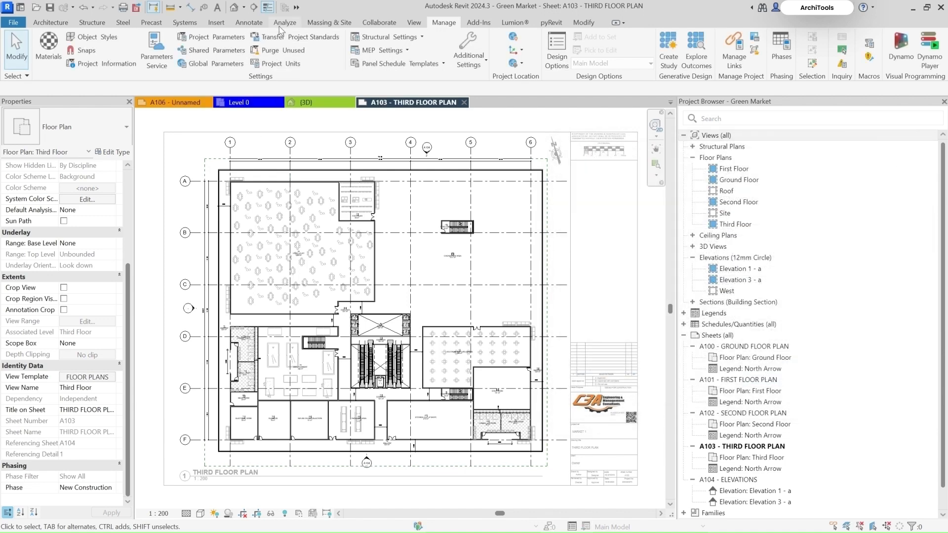
- Start another Transfer Project Standards from Residence_Ashu_Practice and limit the items to copy to Dimension Styles
{"action": "left_click", "coordinate": [280, 40]}
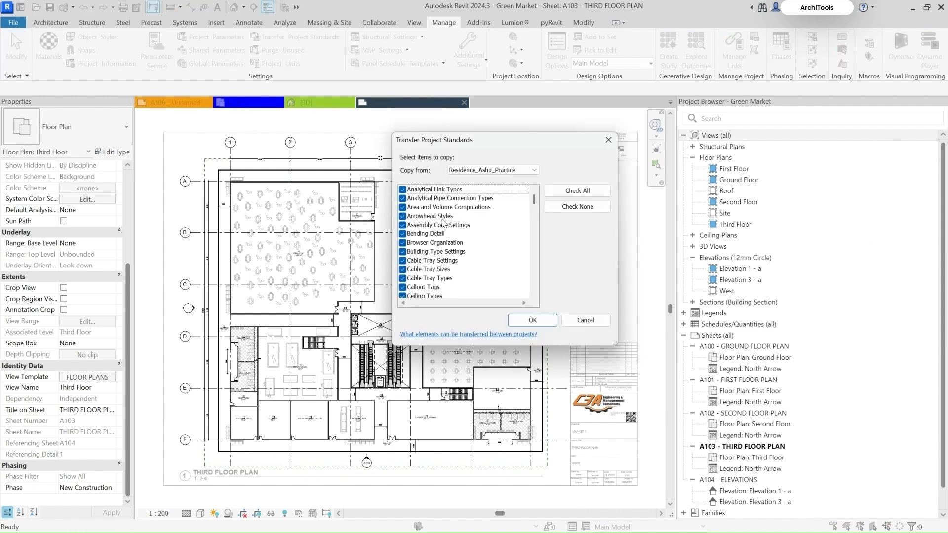
{"action": "left_click", "coordinate": [436, 223]}
{"action": "left_click", "coordinate": [433, 245]}
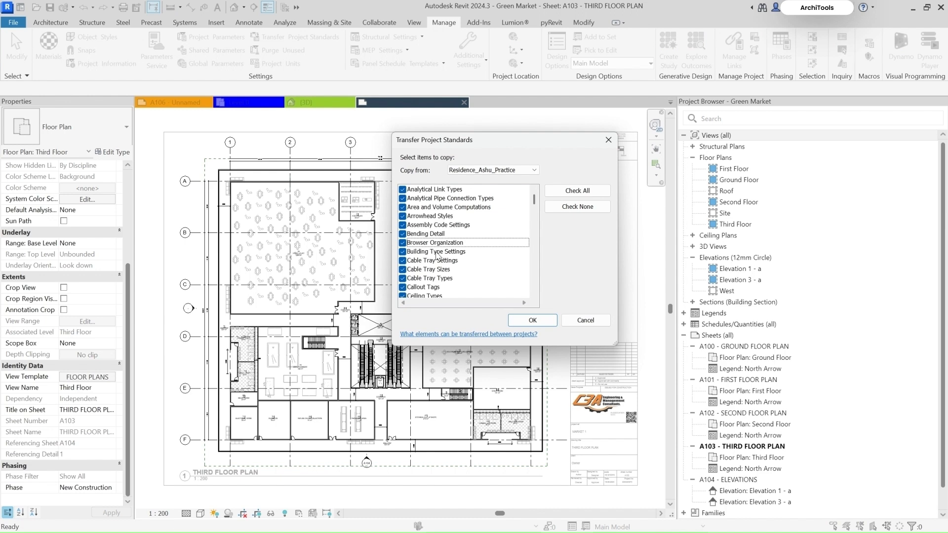
{"action": "scroll", "coordinate": [436, 254], "scroll_direction": "down", "scroll_amount": 5}
{"action": "left_click", "coordinate": [431, 286]}
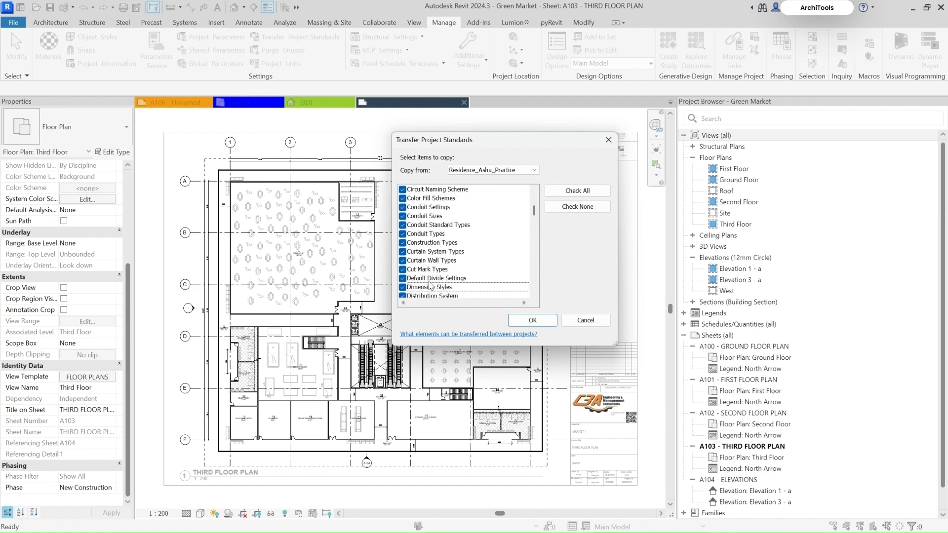
{"action": "left_click", "coordinate": [580, 210]}
{"action": "left_click", "coordinate": [403, 287]}
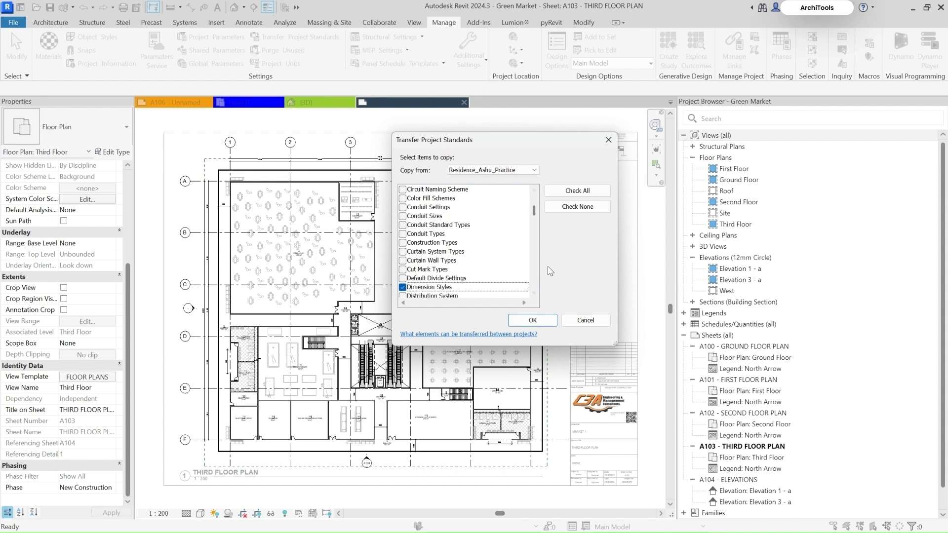
- Add Wall Types to the items to copy and run the transfer into Green Market
{"action": "left_click", "coordinate": [434, 245]}
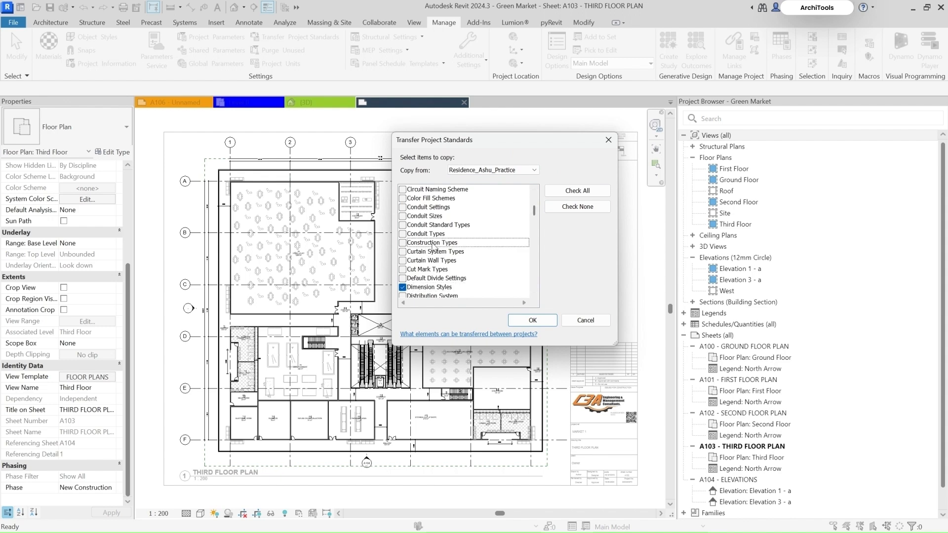
{"action": "scroll", "coordinate": [434, 246], "scroll_direction": "down", "scroll_amount": 15}
{"action": "scroll", "coordinate": [410, 271], "scroll_direction": "down", "scroll_amount": 5}
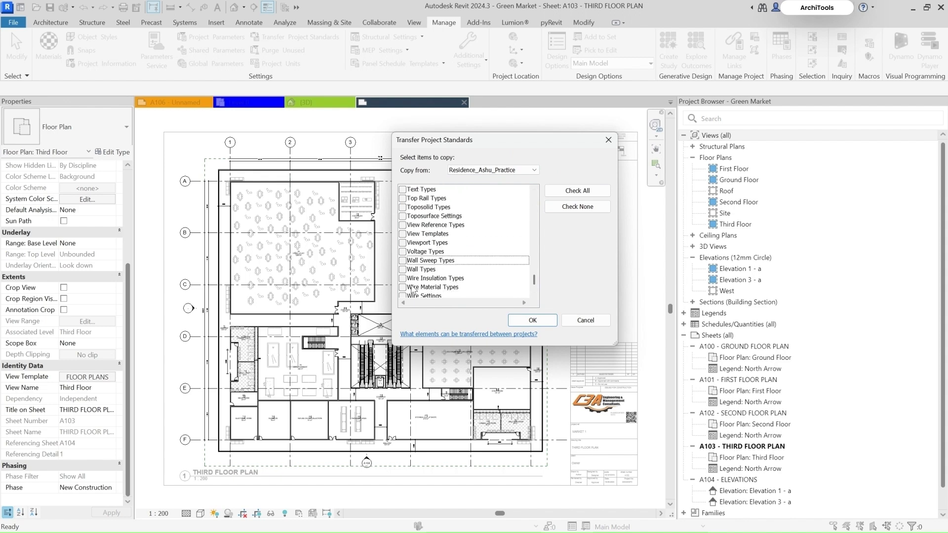
{"action": "left_click", "coordinate": [403, 270]}
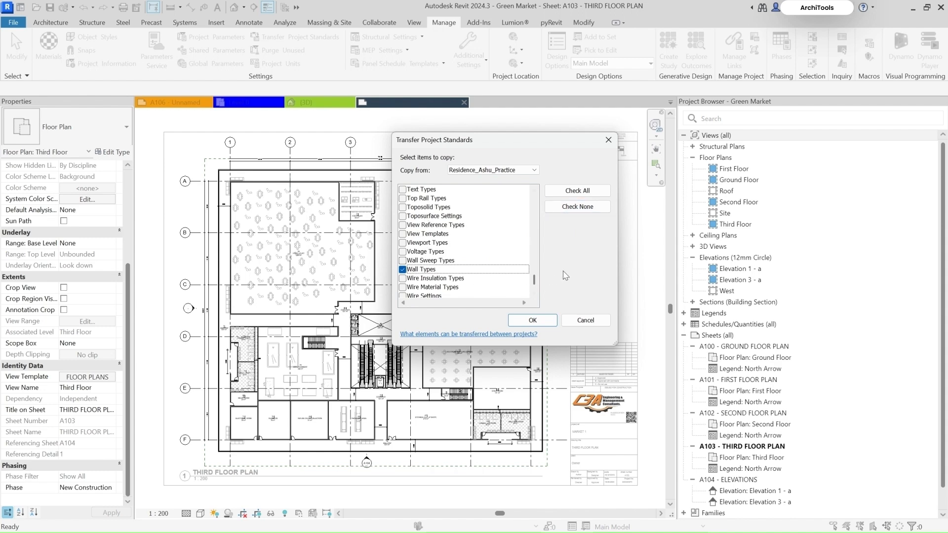
{"action": "left_click", "coordinate": [532, 320]}
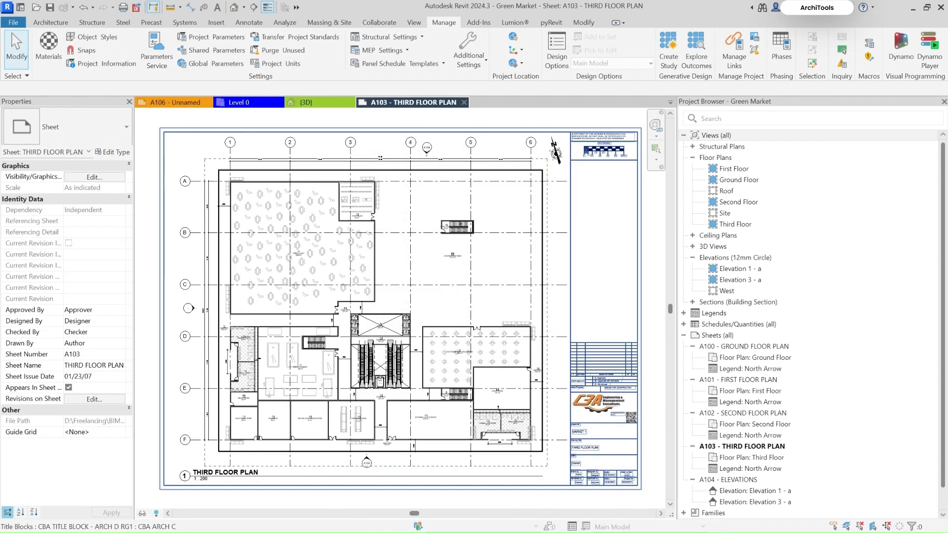